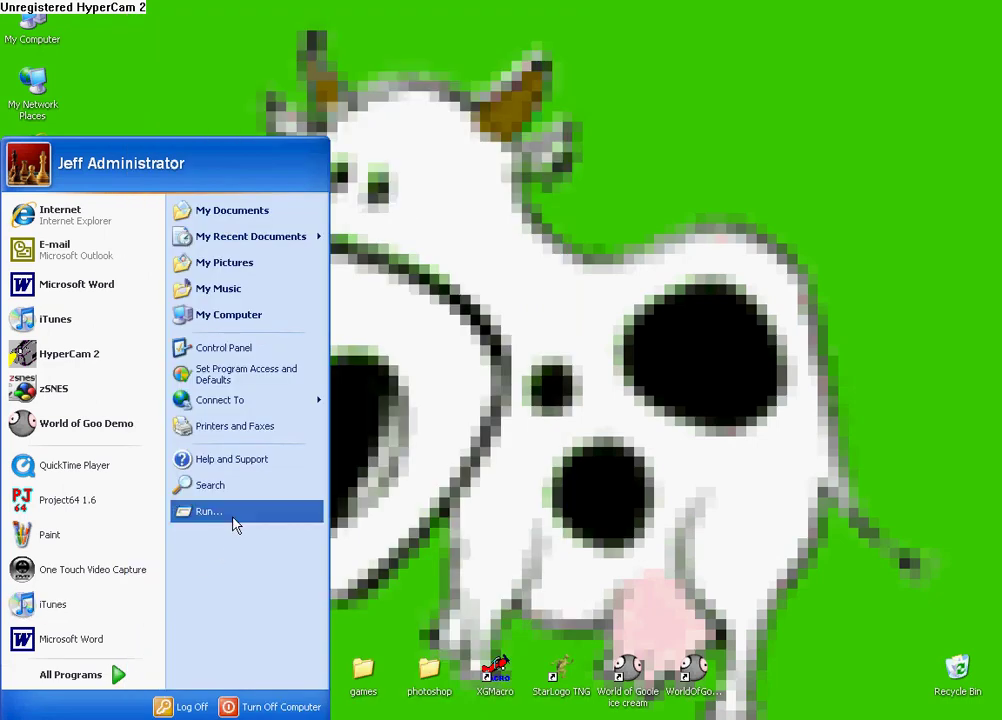
pyautogui.click(235, 521)
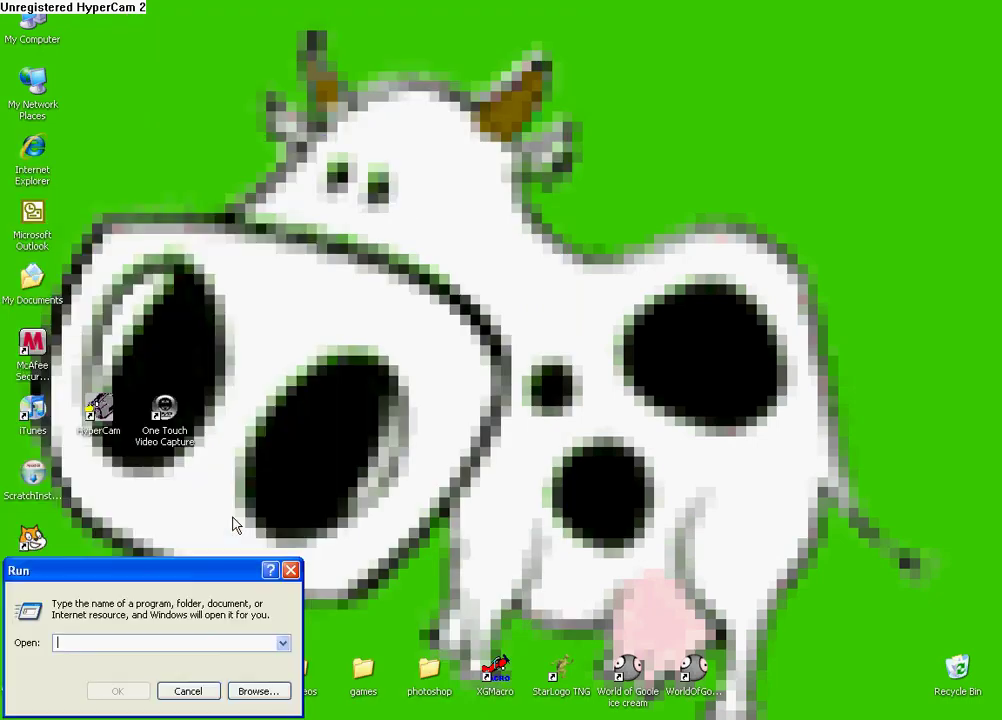
pyautogui.moveTo(175, 577); pyautogui.dragTo(496, 241)
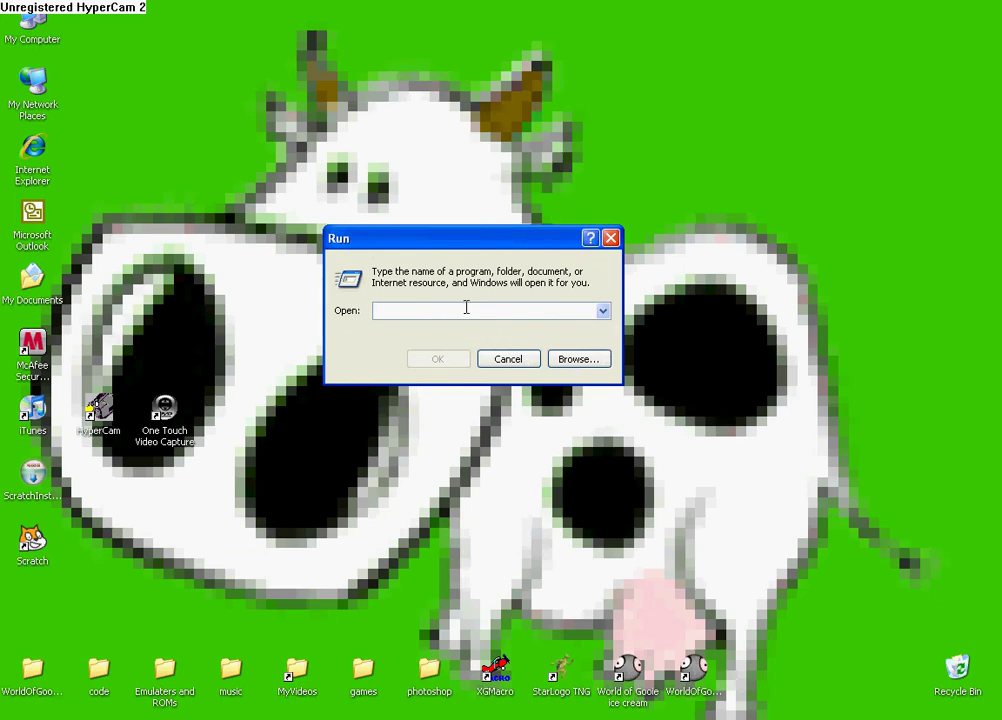
pyautogui.press('super')
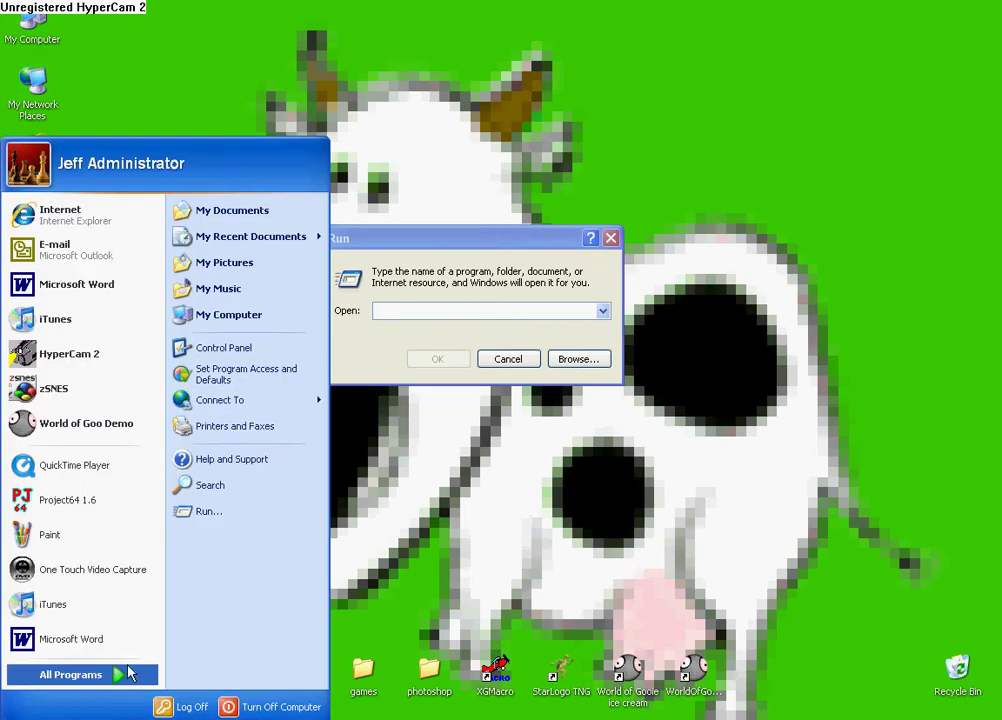
pyautogui.click(97, 677)
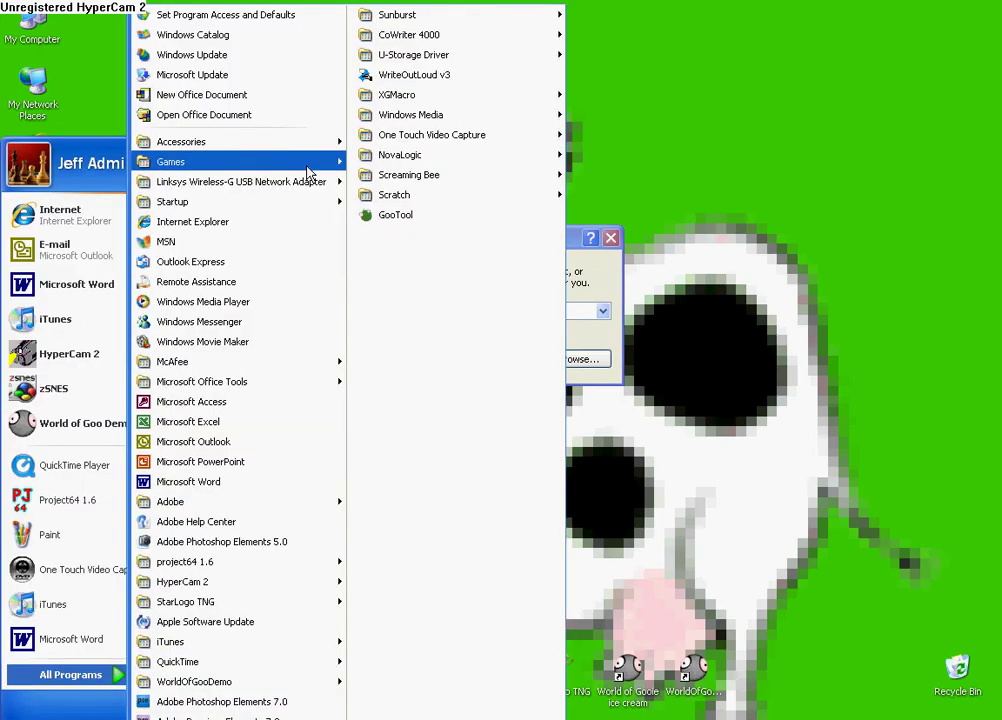
pyautogui.moveTo(515, 57)
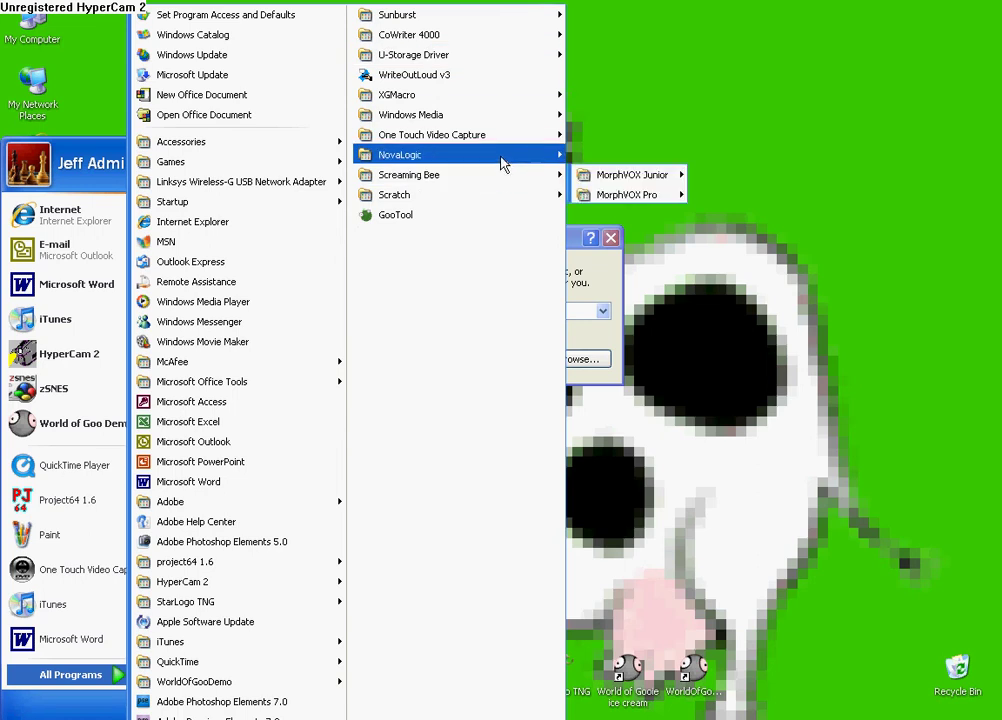
pyautogui.moveTo(505, 158)
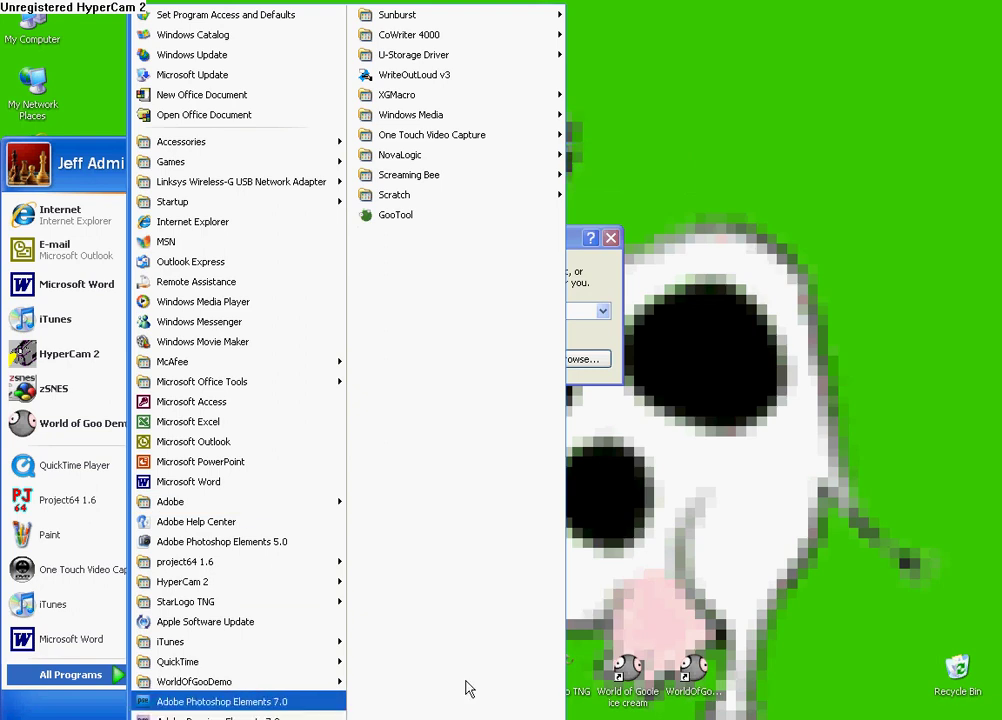
pyautogui.click(808, 511)
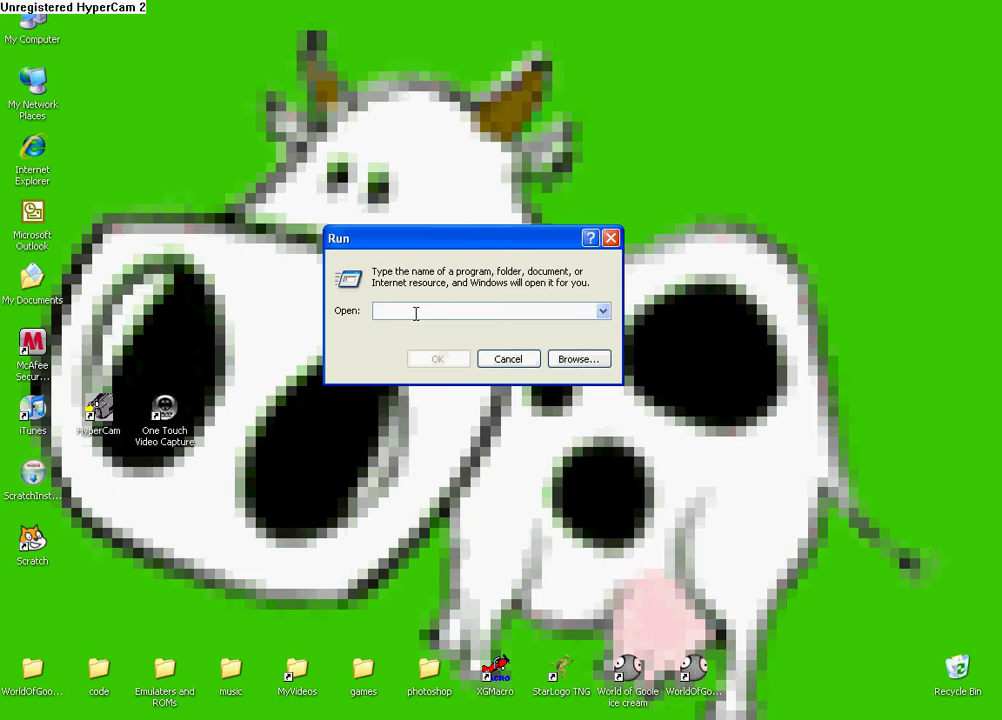
pyautogui.write('cmd')
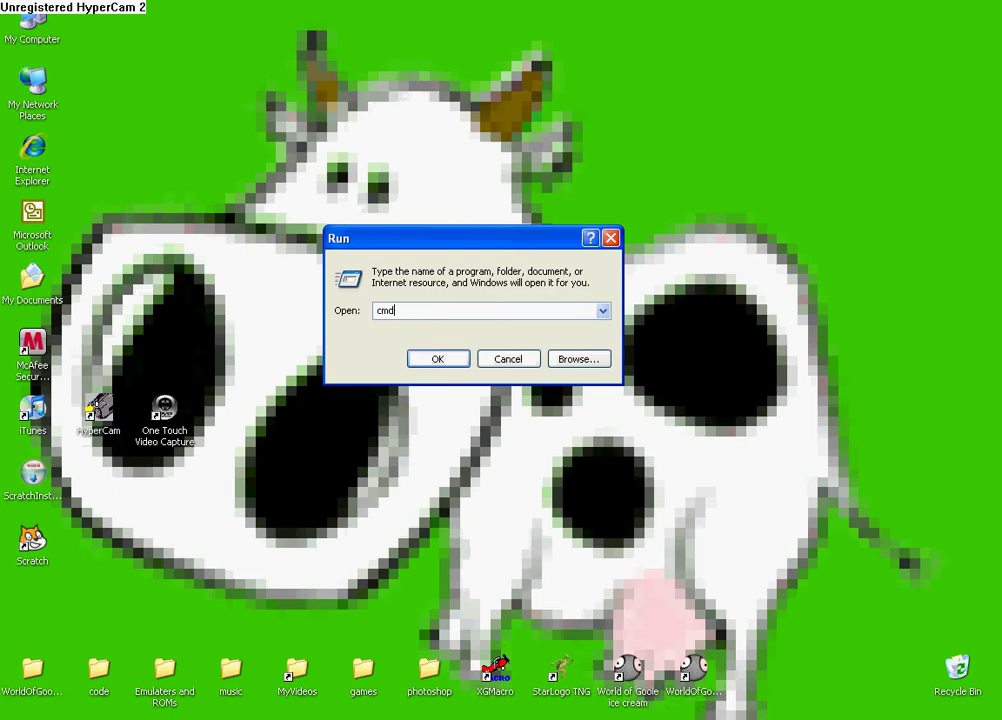
pyautogui.press('BackSpace')
pyautogui.press('BackSpace')
pyautogui.press('BackSpace')
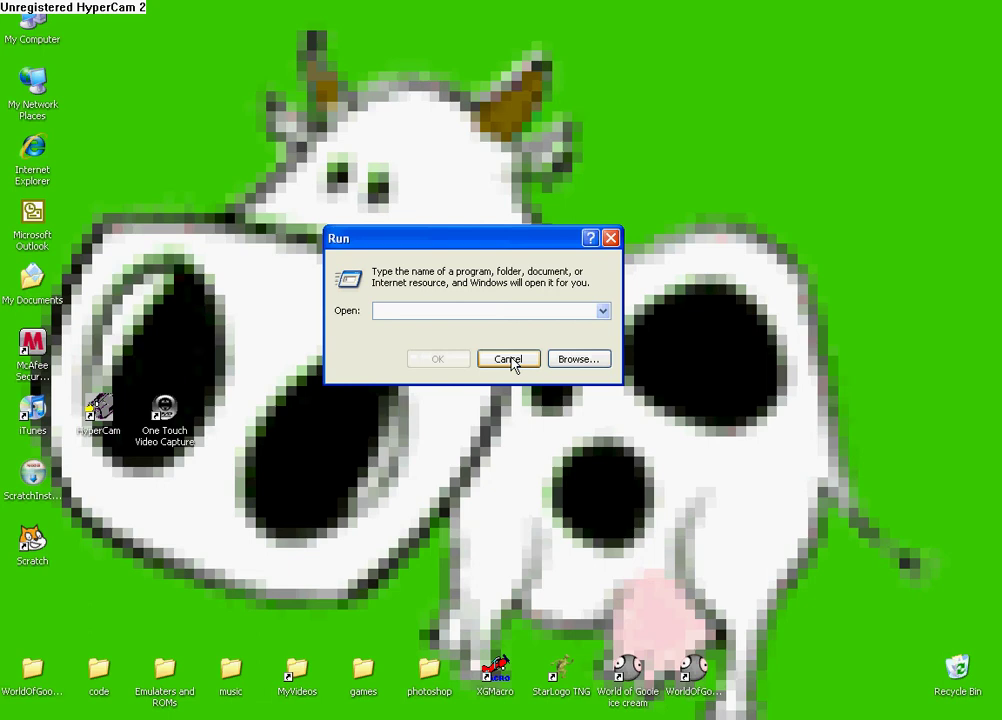
pyautogui.click(510, 358)
# - Open the WINDOWS folder on Local Disk (C:) from My Computer and show its hidden contents
pyautogui.press('super')
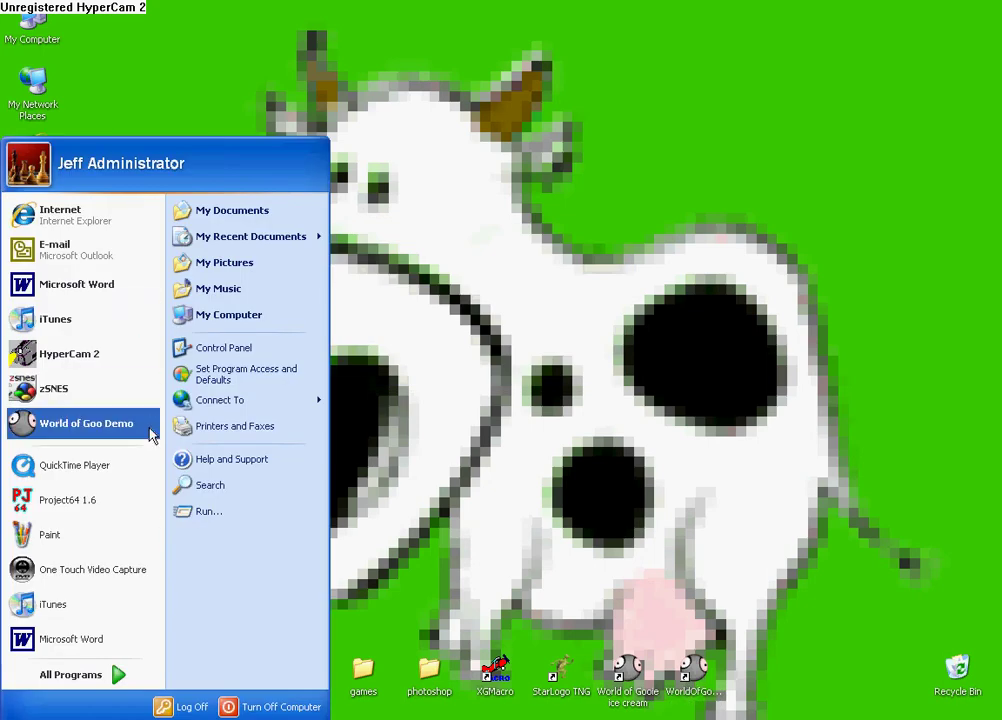
pyautogui.click(216, 316)
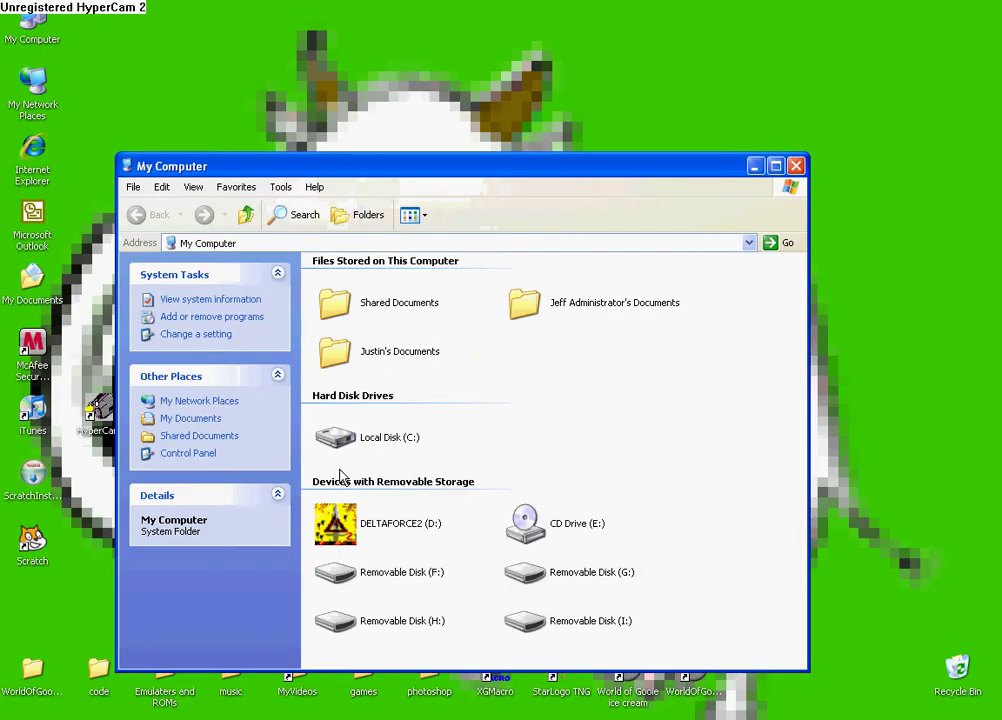
pyautogui.doubleClick(336, 437)
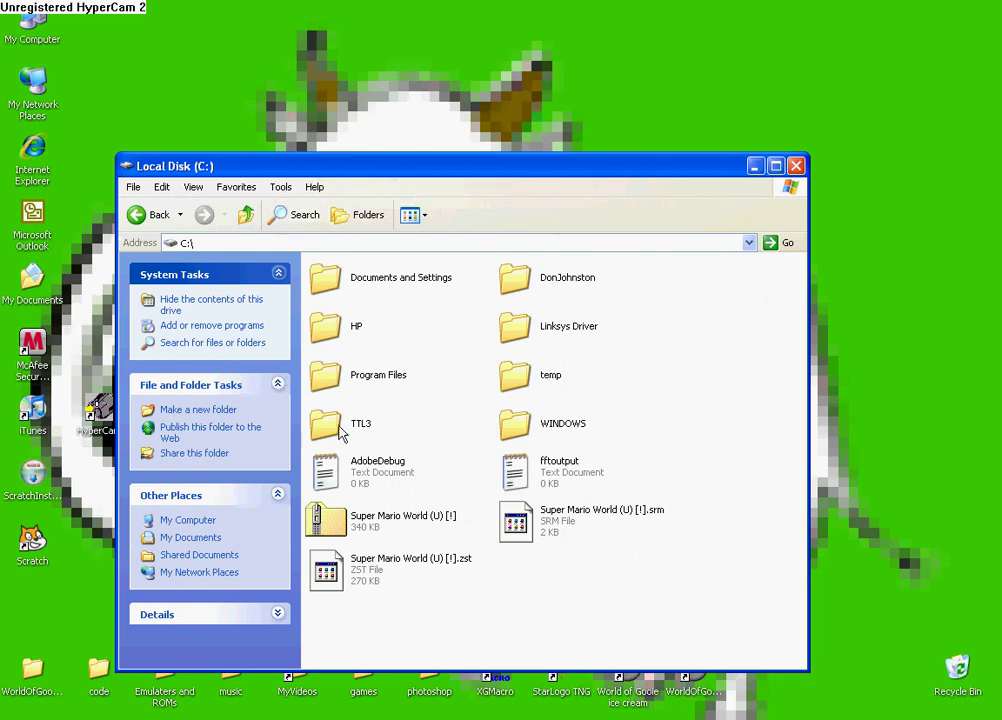
pyautogui.doubleClick(514, 426)
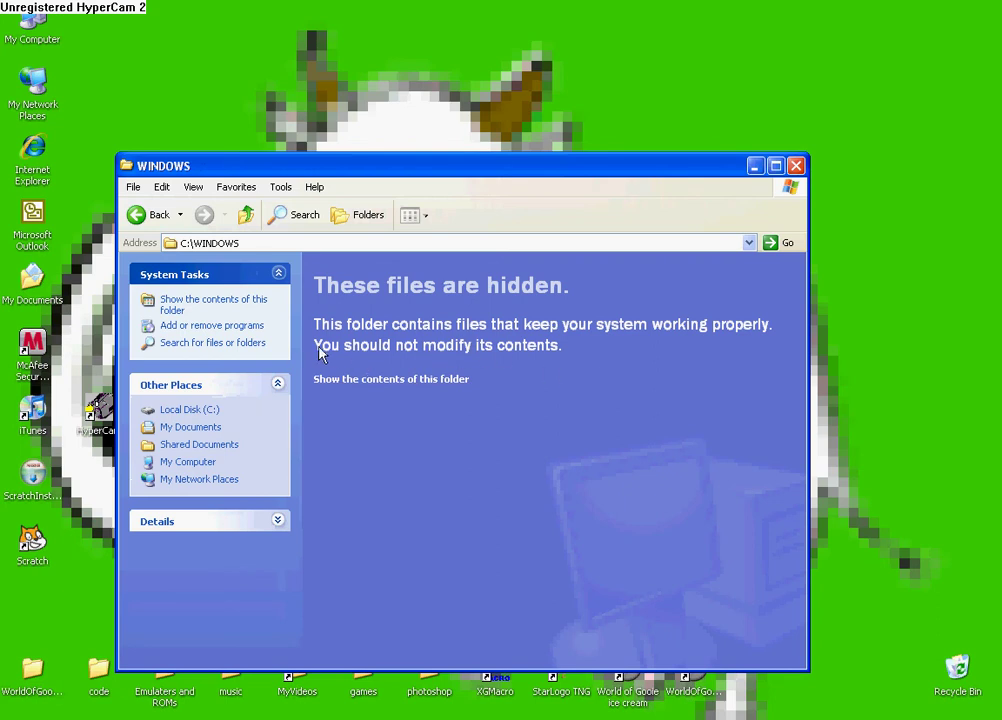
pyautogui.click(425, 380)
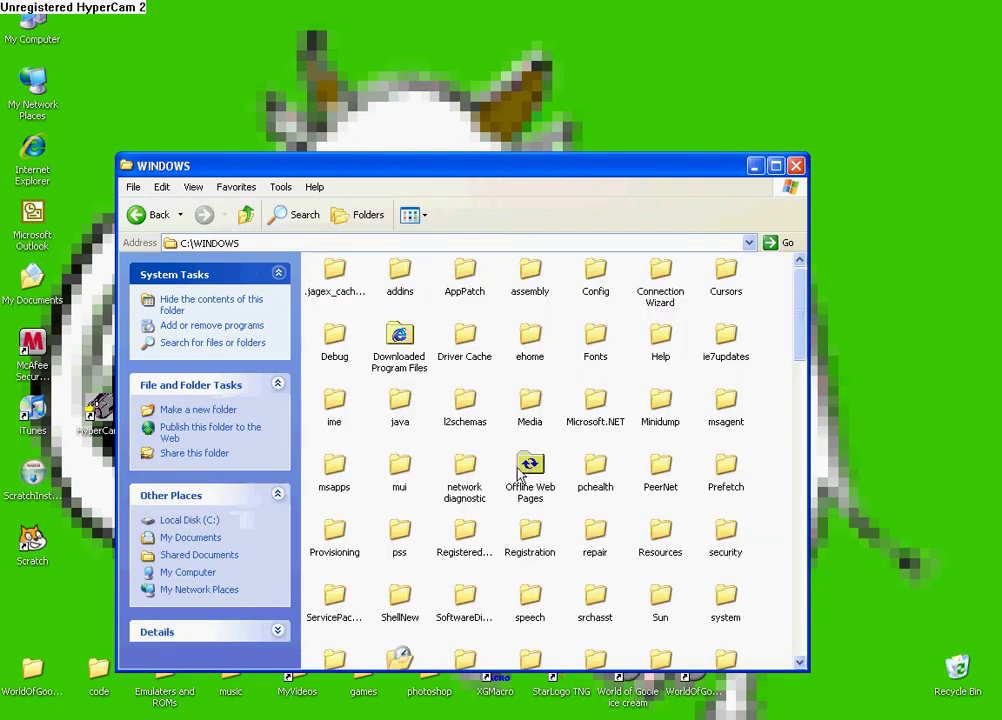
# - Open the system32 folder inside WINDOWS and show its hidden contents
pyautogui.moveTo(800, 324); pyautogui.dragTo(800, 357)
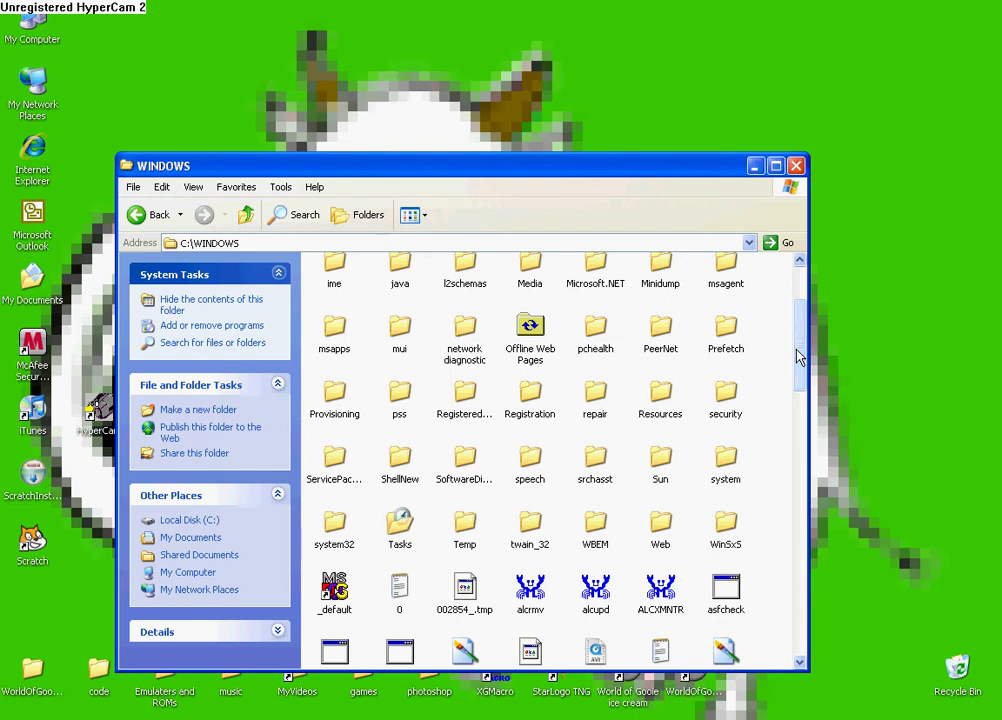
pyautogui.click(338, 530)
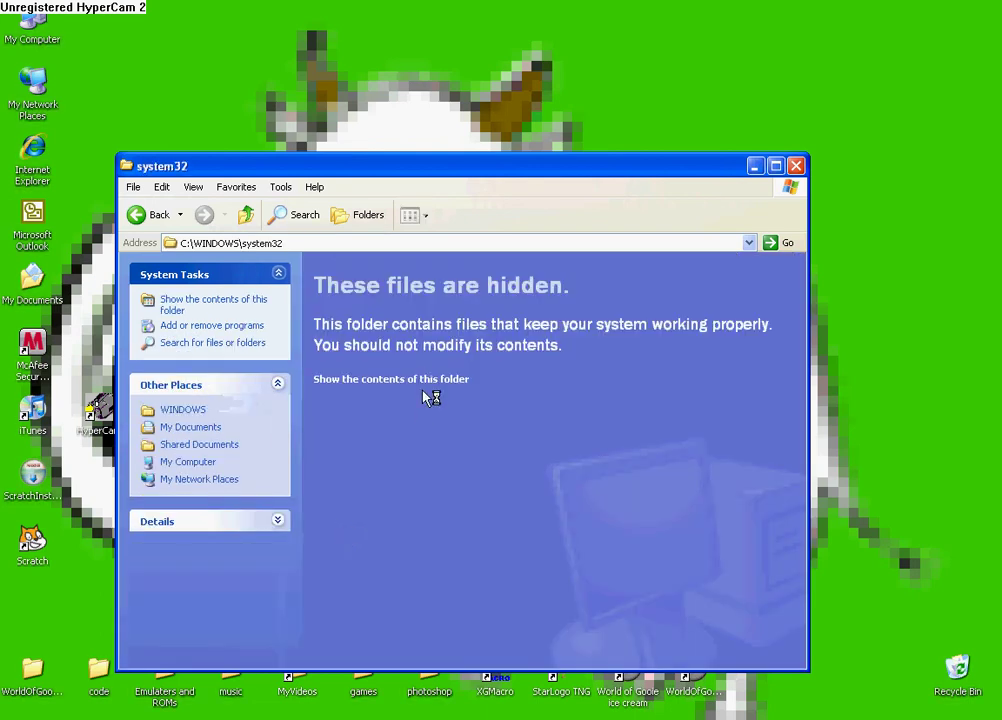
pyautogui.click(421, 380)
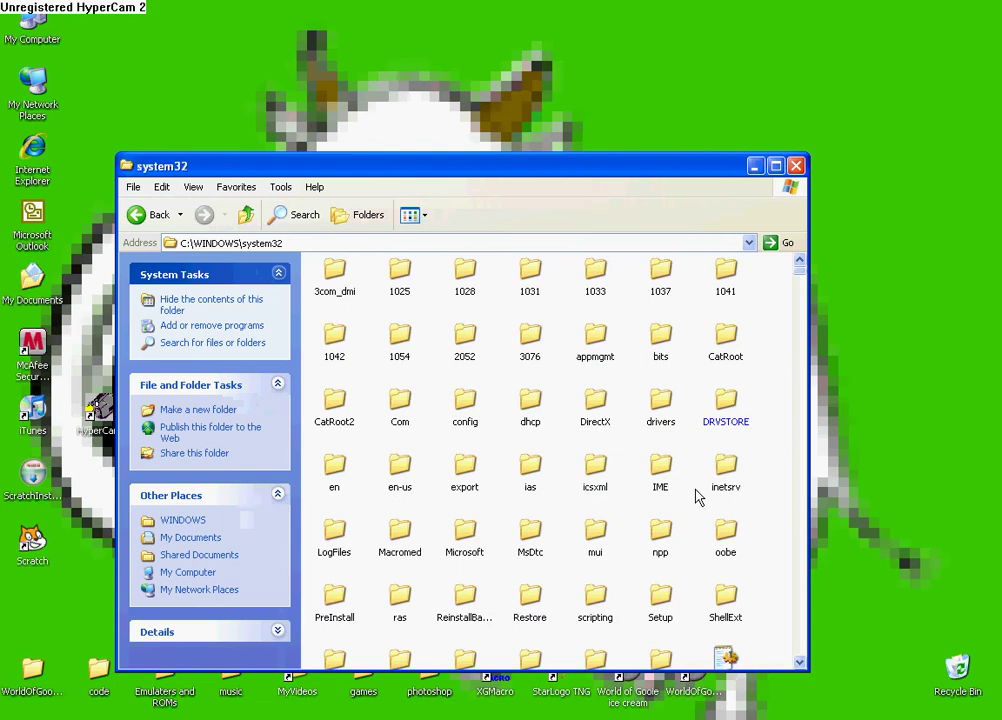
# - Launch cmd from the system32 folder and close the folder window
pyautogui.click(799, 300)
pyautogui.moveTo(799, 300); pyautogui.dragTo(788, 395)
pyautogui.click(775, 167)
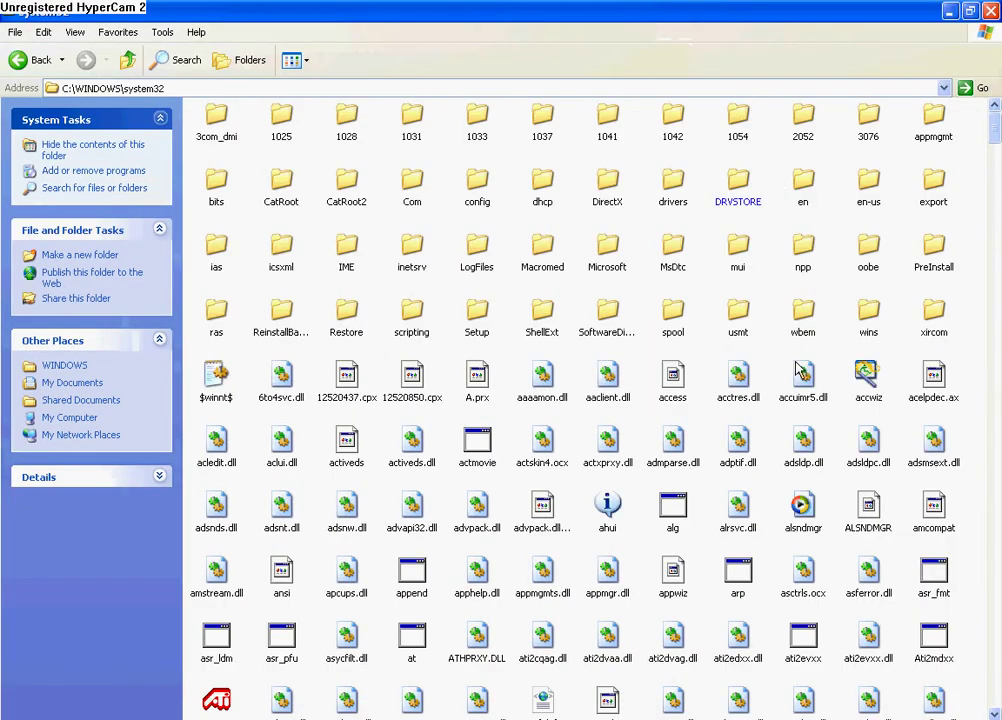
pyautogui.moveTo(995, 138); pyautogui.dragTo(995, 180)
pyautogui.doubleClick(542, 522)
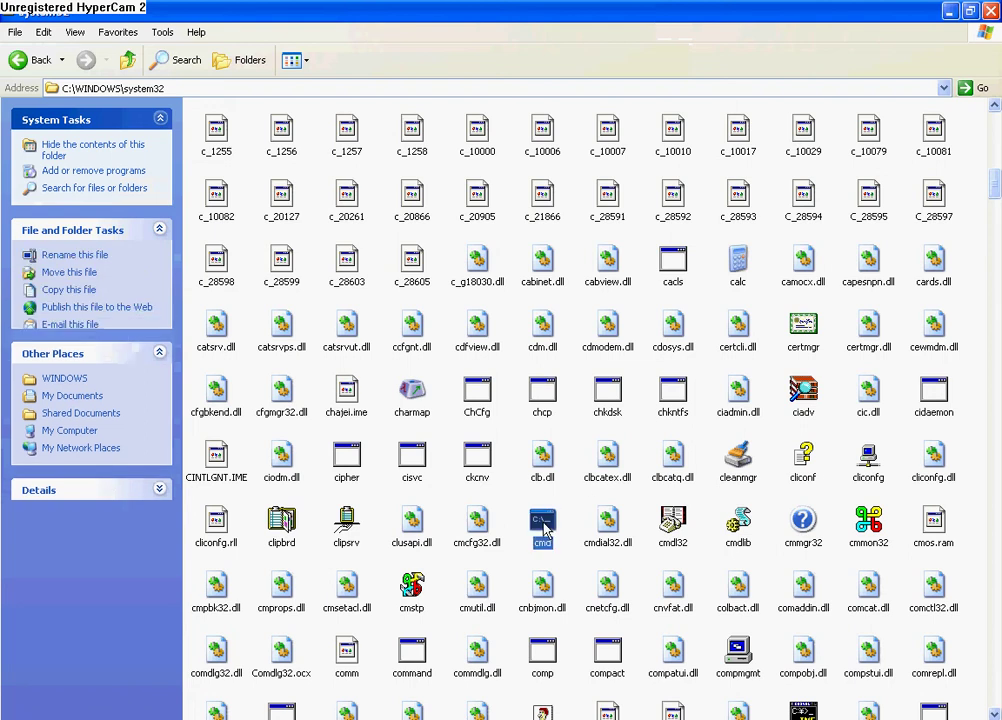
pyautogui.click(988, 12)
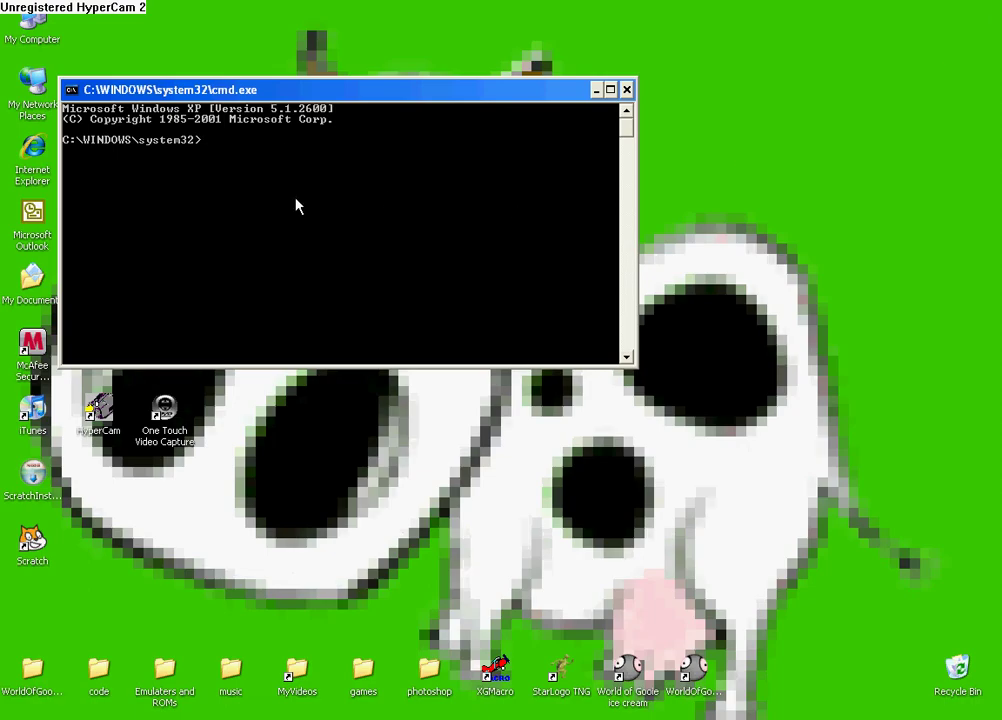
# - Set the console to green text on black with "color 02" and clear the screen
pyautogui.write('color 02')
pyautogui.press('Return')
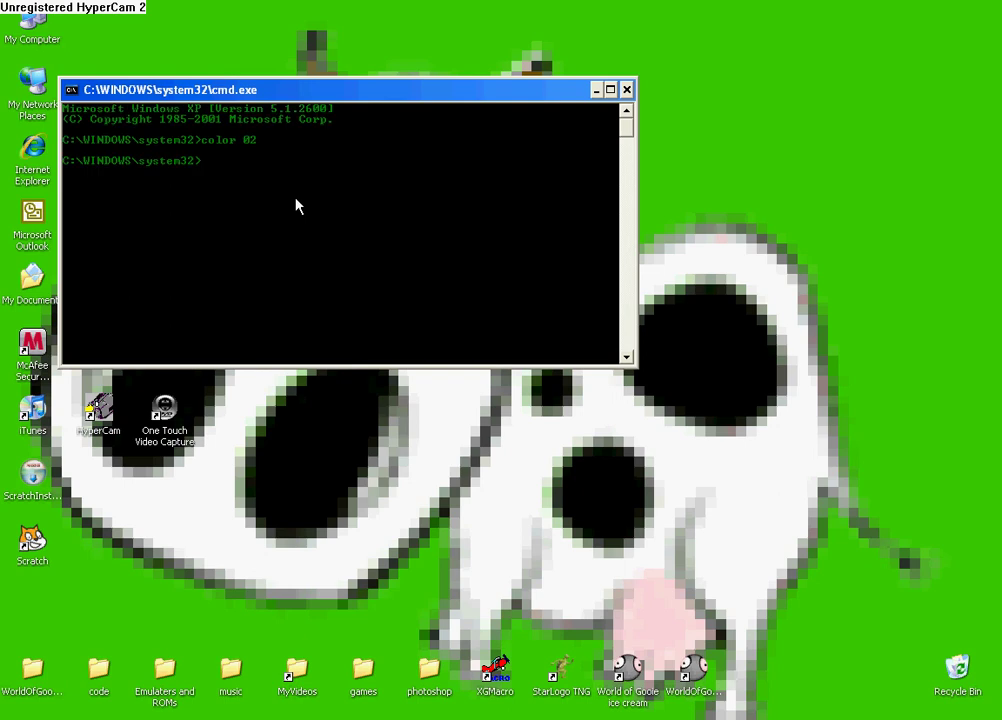
pyautogui.write('cls')
pyautogui.press('Return')
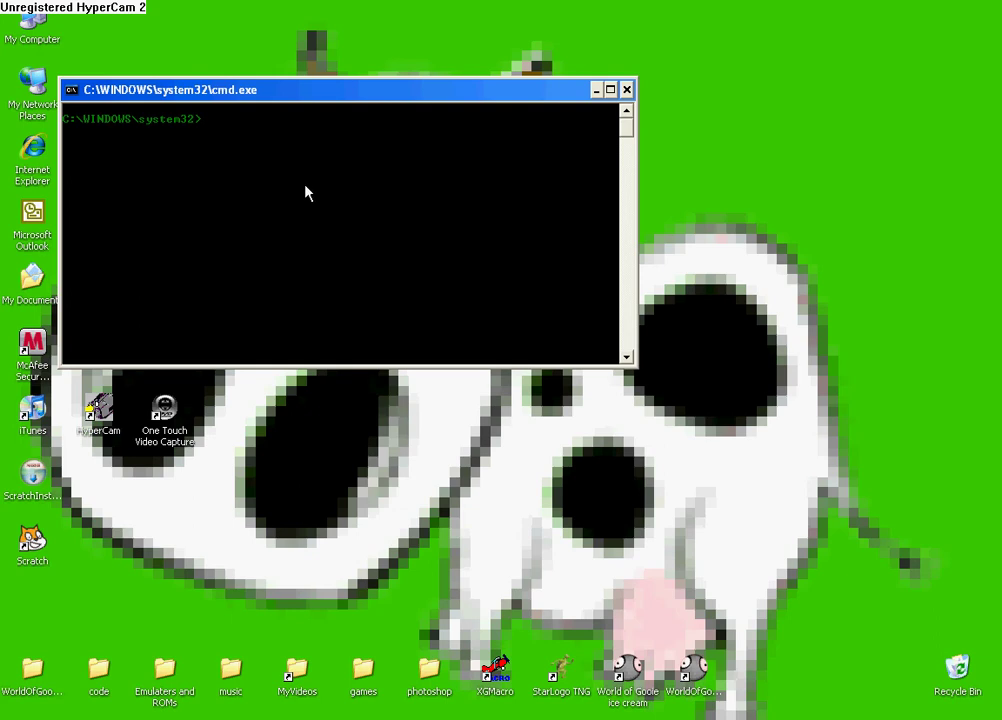
# - Maximize the console and move it toward the middle of the desktop, and go up two directories to C:\ with "cd.."
pyautogui.click(610, 90)
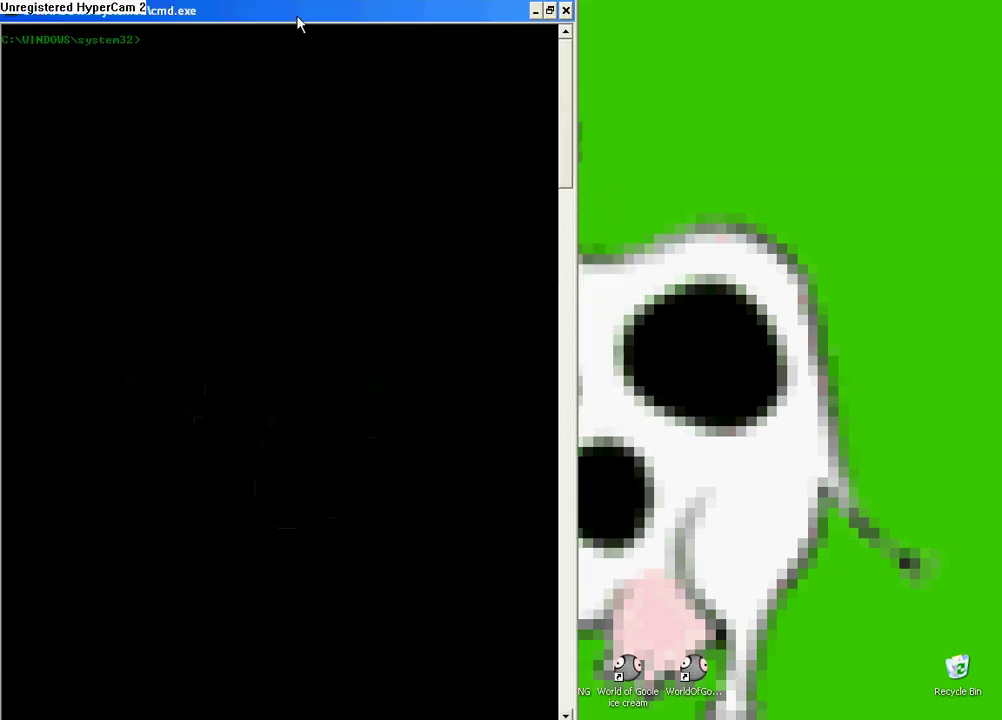
pyautogui.moveTo(298, 22); pyautogui.dragTo(517, 22)
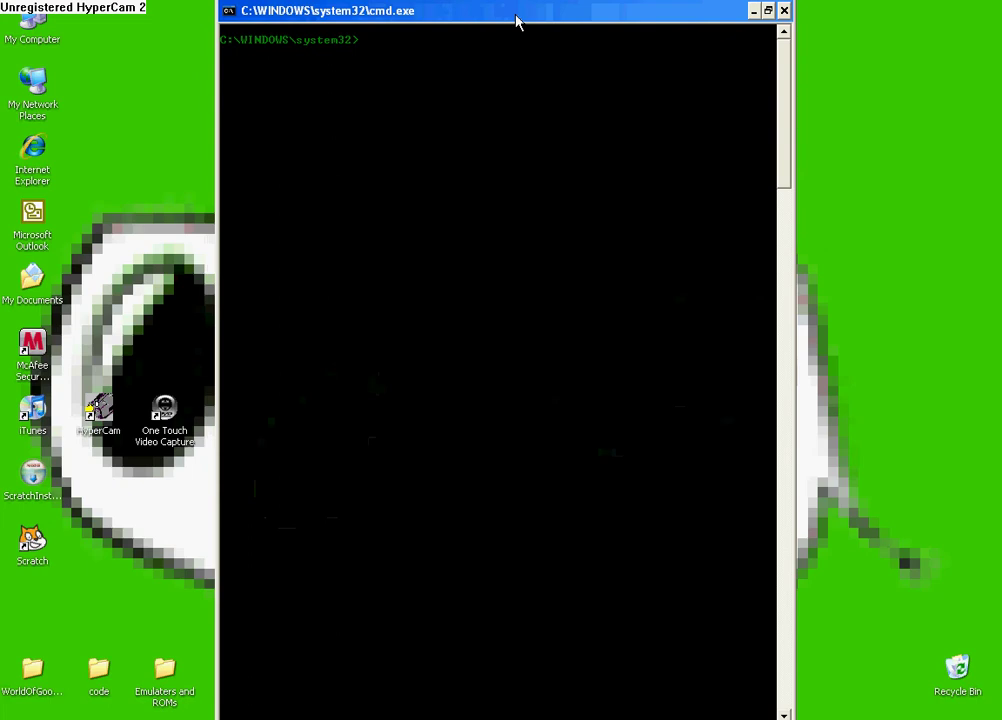
pyautogui.write('cd..')
pyautogui.press('Return')
pyautogui.write('cd..')
pyautogui.press('Return')
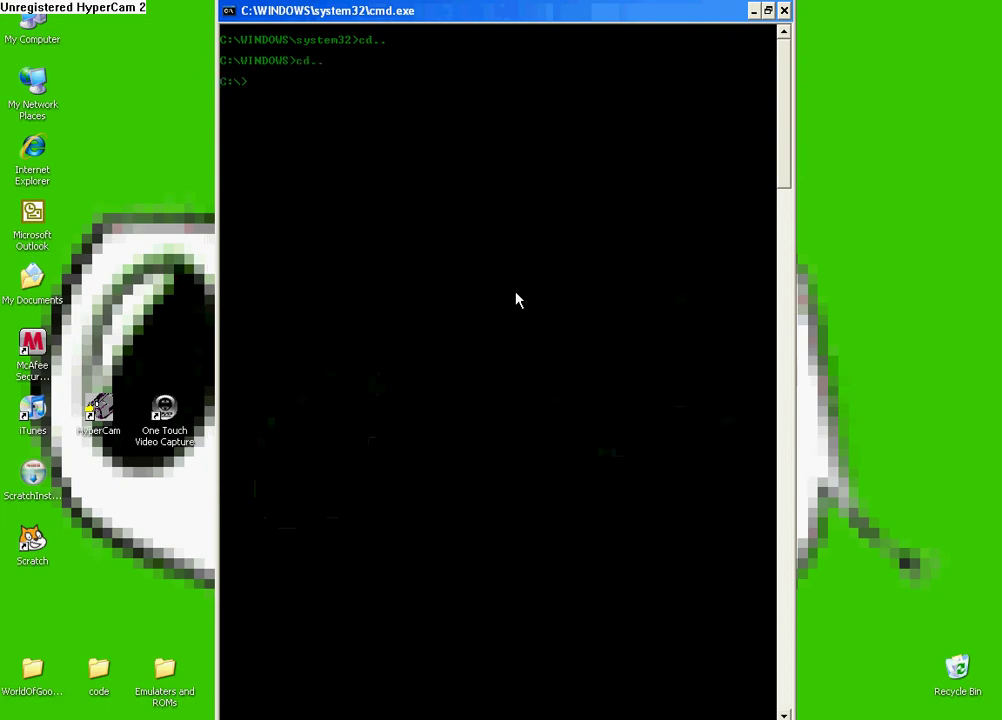
# - Clear the console screen and run "color y" to list the available color codes
pyautogui.write('cls')
pyautogui.press('Return')
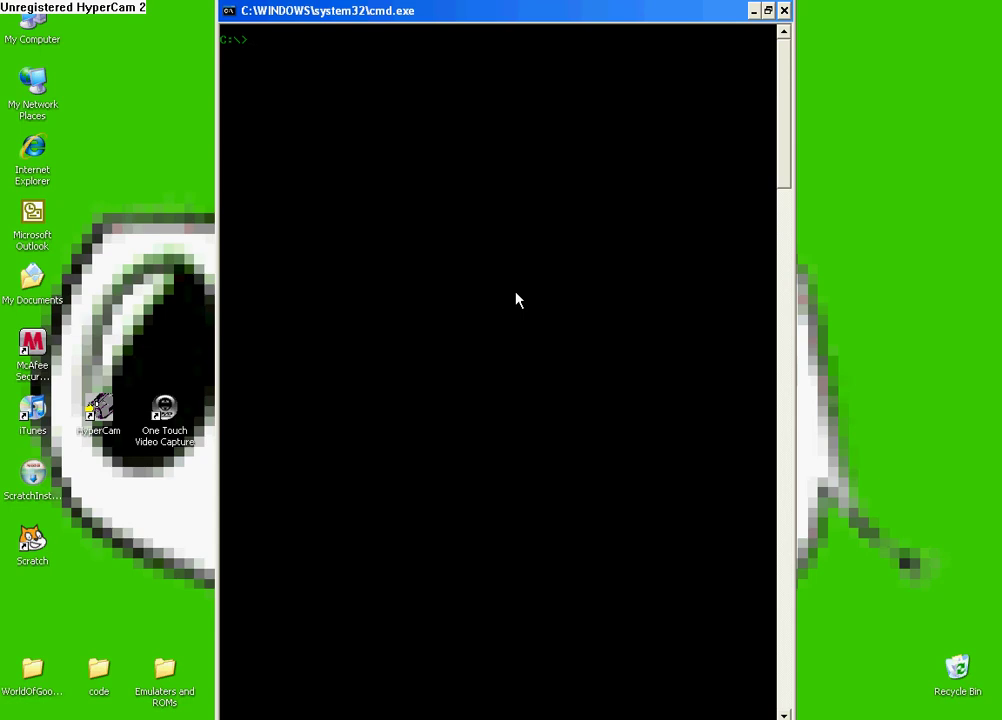
pyautogui.write('color y')
pyautogui.press('Return')
# - Set the console to light green text on a purple background with "color 5a" and clear the screen
pyautogui.write('c')
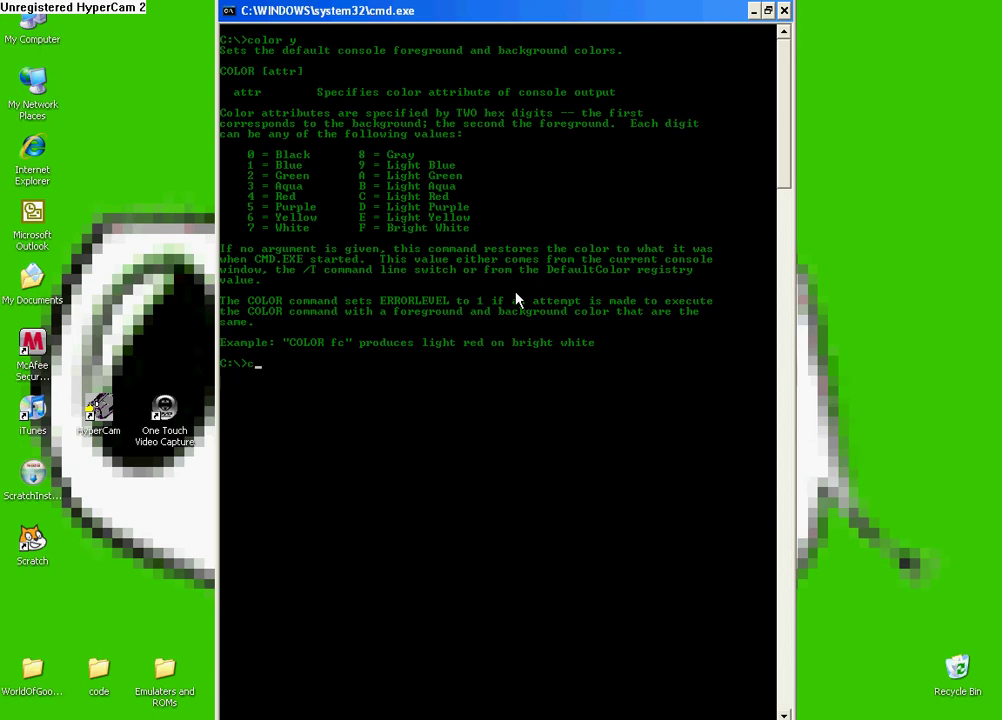
pyautogui.press('BackSpace')
pyautogui.write('color 5')
pyautogui.write('a')
pyautogui.press('Return')
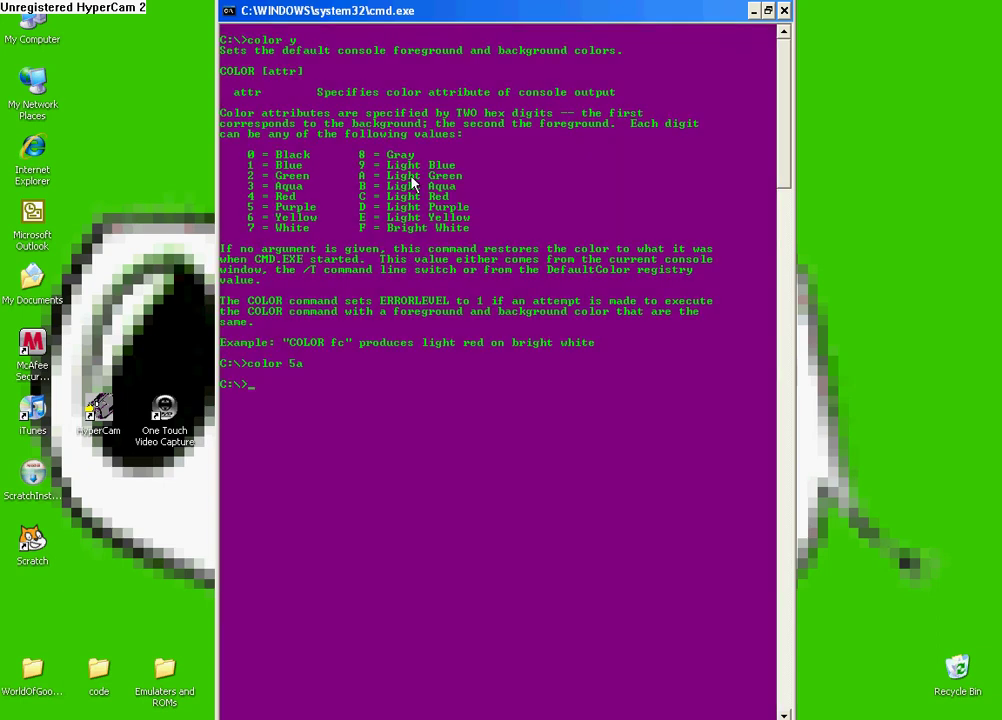
pyautogui.write('cls')
pyautogui.press('Return')
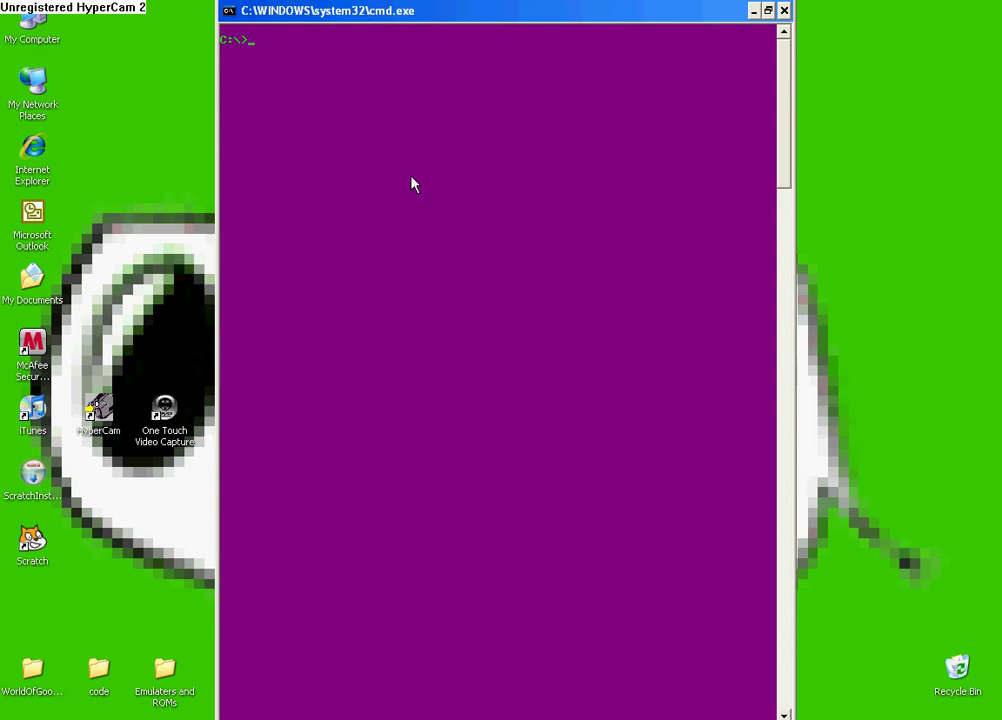
# - Set the console to light green text on a black background with "color 0a" and clear the screen
pyautogui.write('color0a')
pyautogui.press('Return')
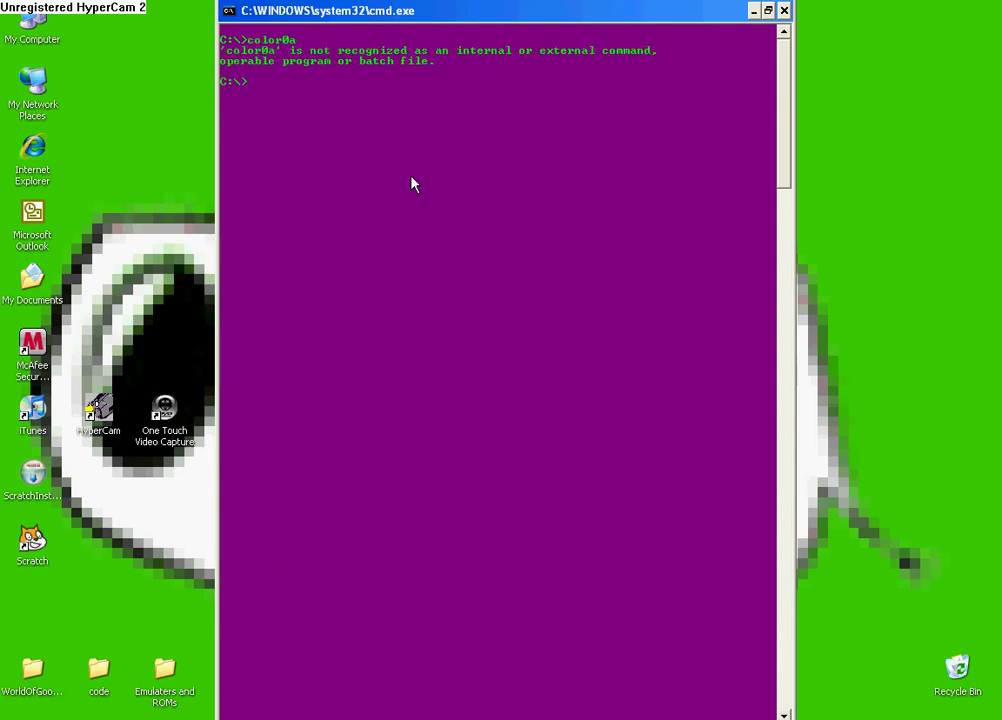
pyautogui.write('color 0a')
pyautogui.press('Return')
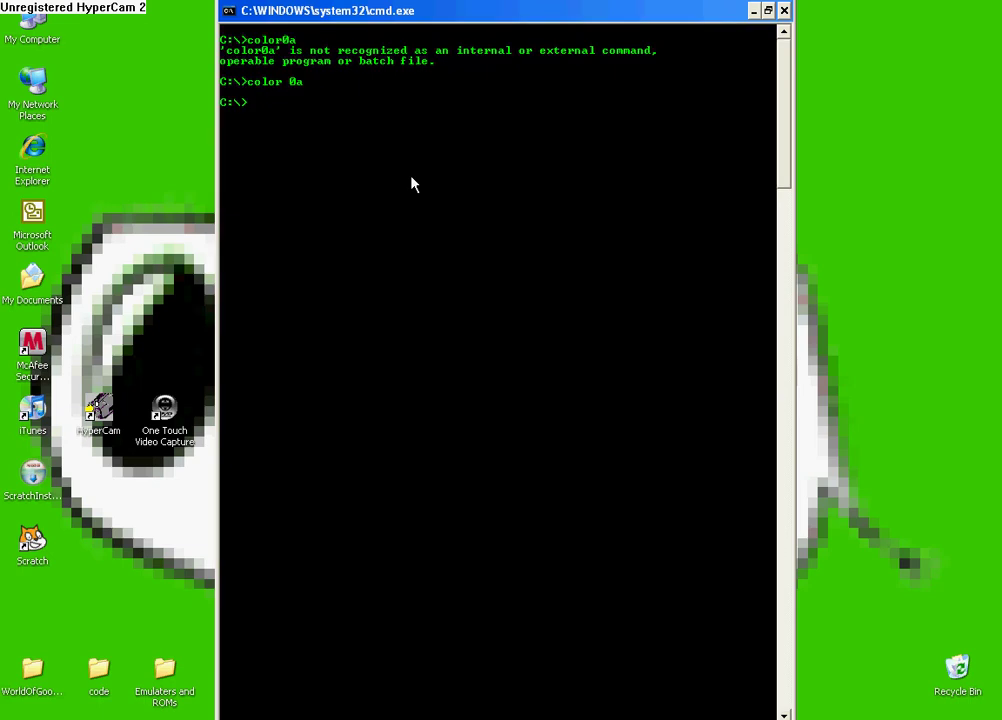
pyautogui.write('cls')
pyautogui.press('Return')
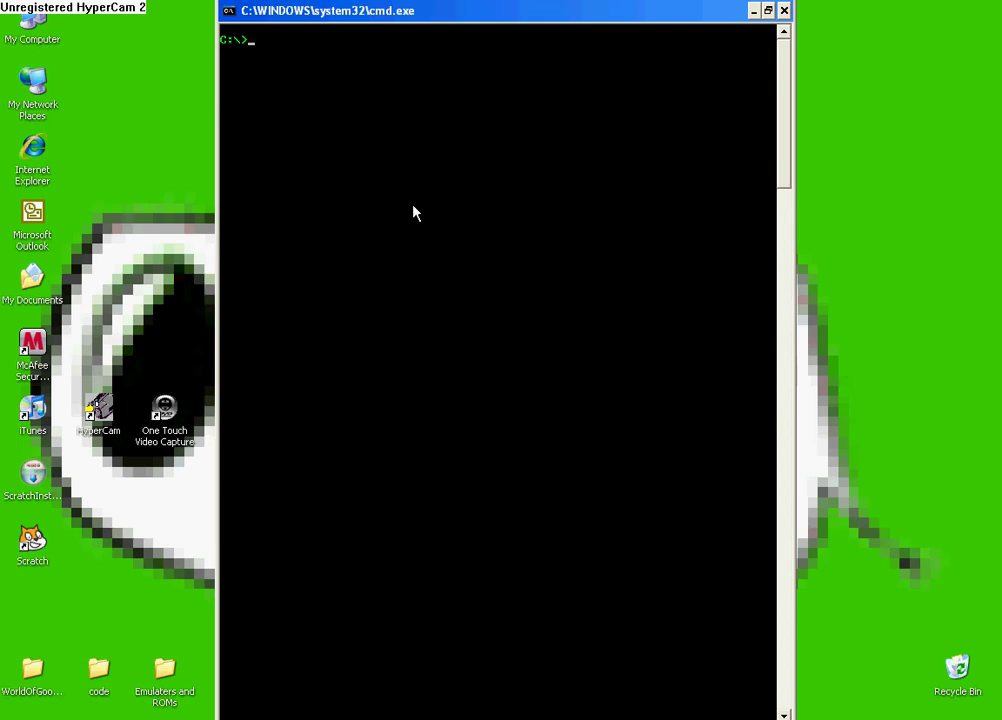
# - Change the working directory to the StarLogo sounds folder with "cd program files/starlogo tng/sounds"
pyautogui.write('cd program files')
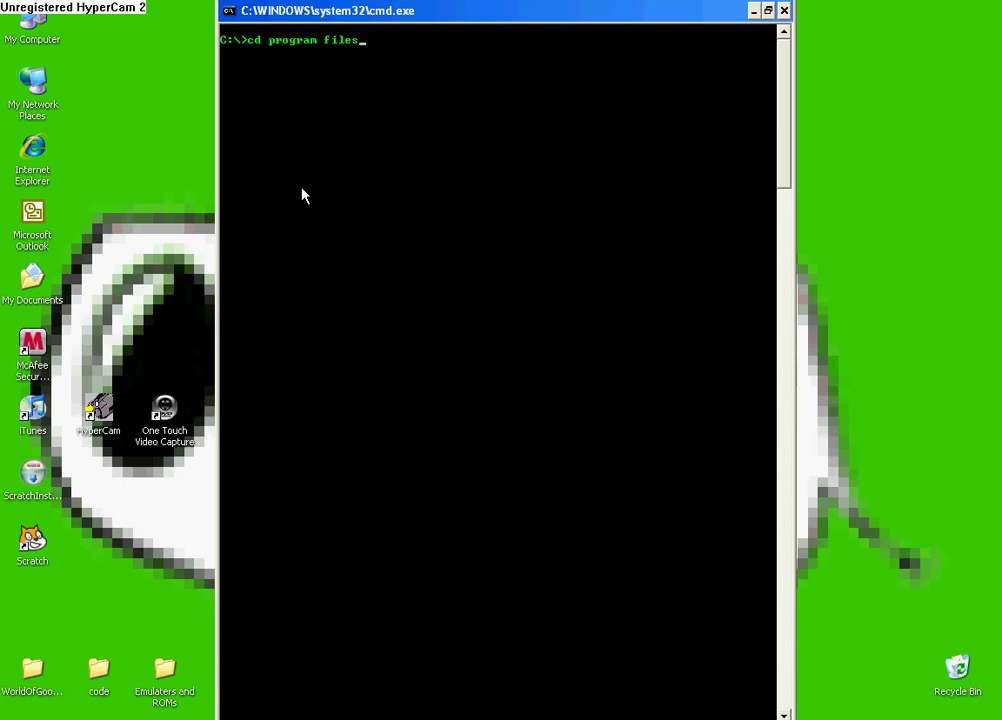
pyautogui.write('/')
pyautogui.write('sy')
pyautogui.press('BackSpace')
pyautogui.write('tarlogo')
pyautogui.write('tng/sounds')
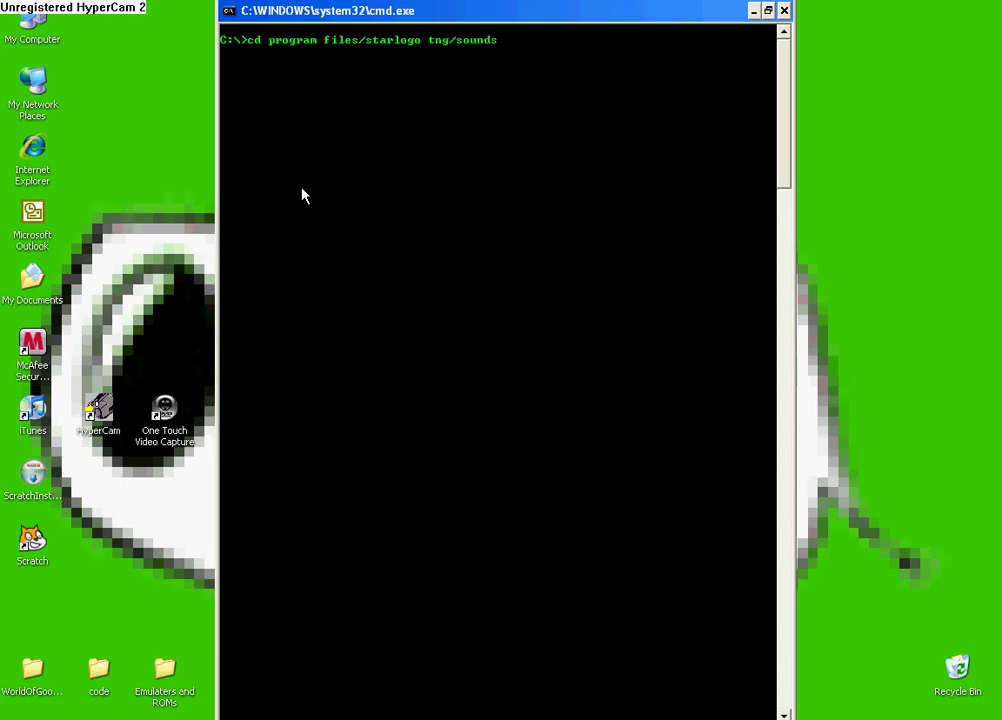
pyautogui.press('Return')
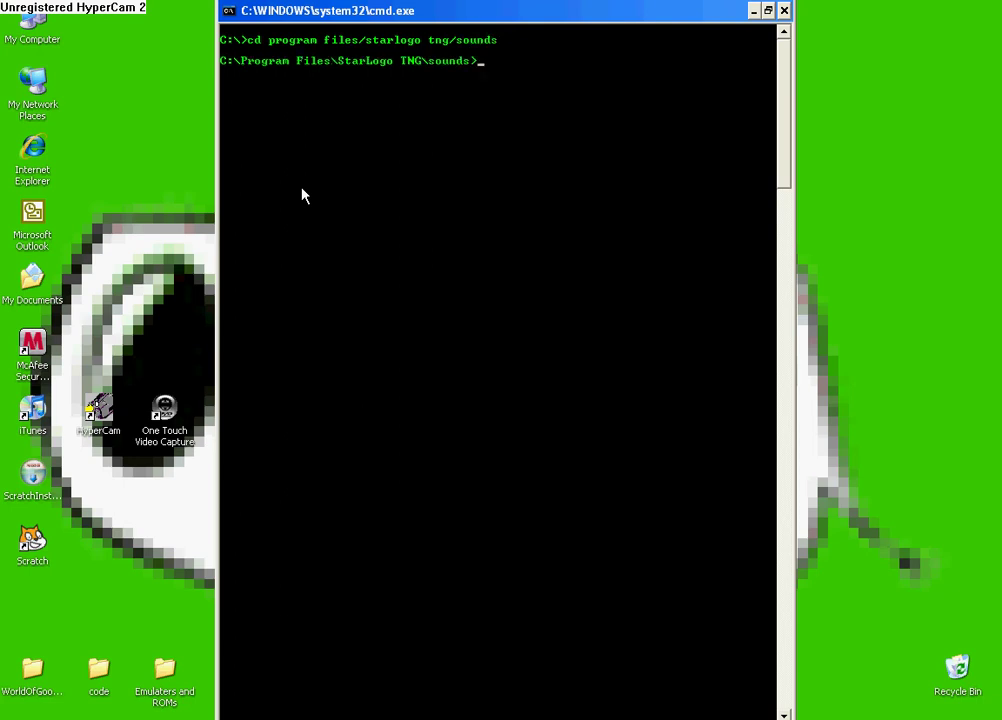
# - Clear the console screen and return to the C:\ root by running "cd.." three times
pyautogui.write('cls')
pyautogui.press('Return')
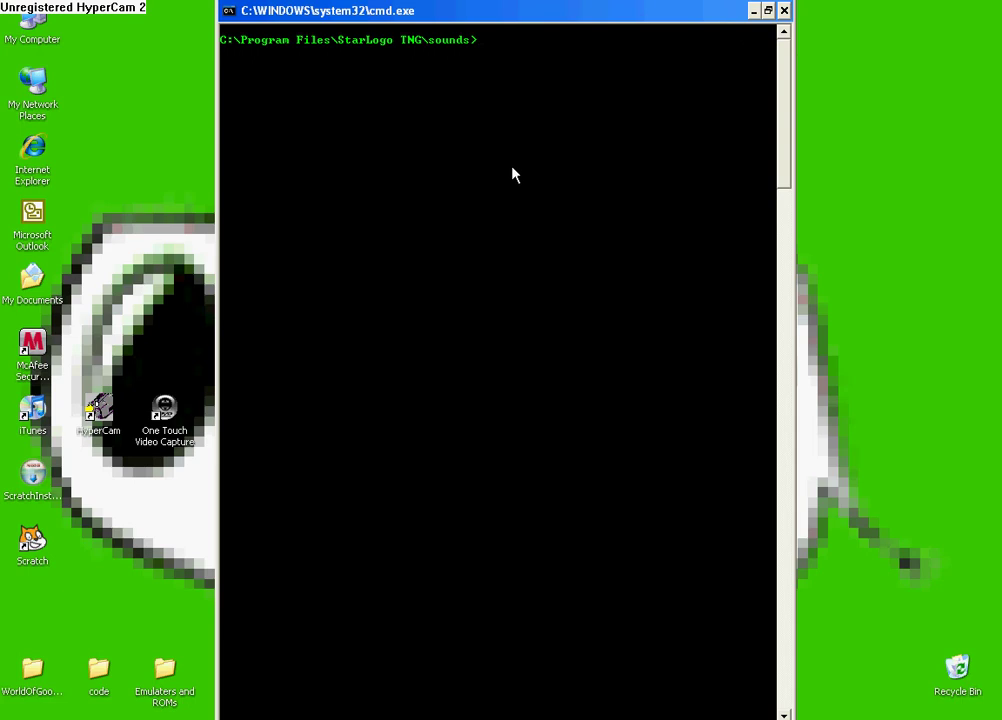
pyautogui.write('cd..')
pyautogui.press('Return')
pyautogui.write('cd.')
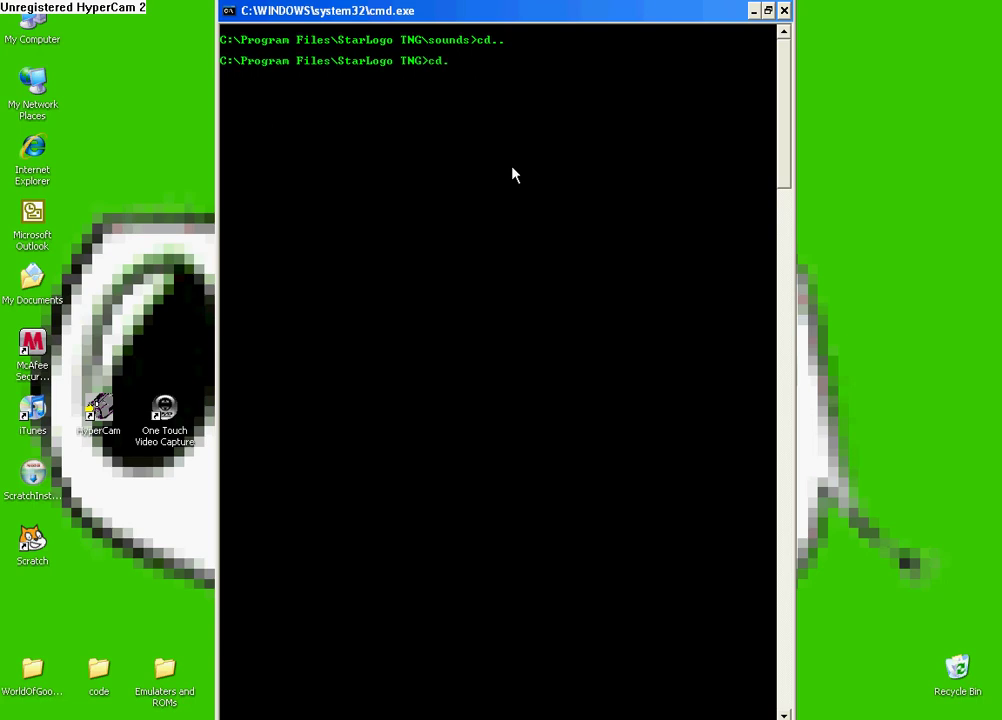
pyautogui.write('.')
pyautogui.press('Return')
pyautogui.write('cd..')
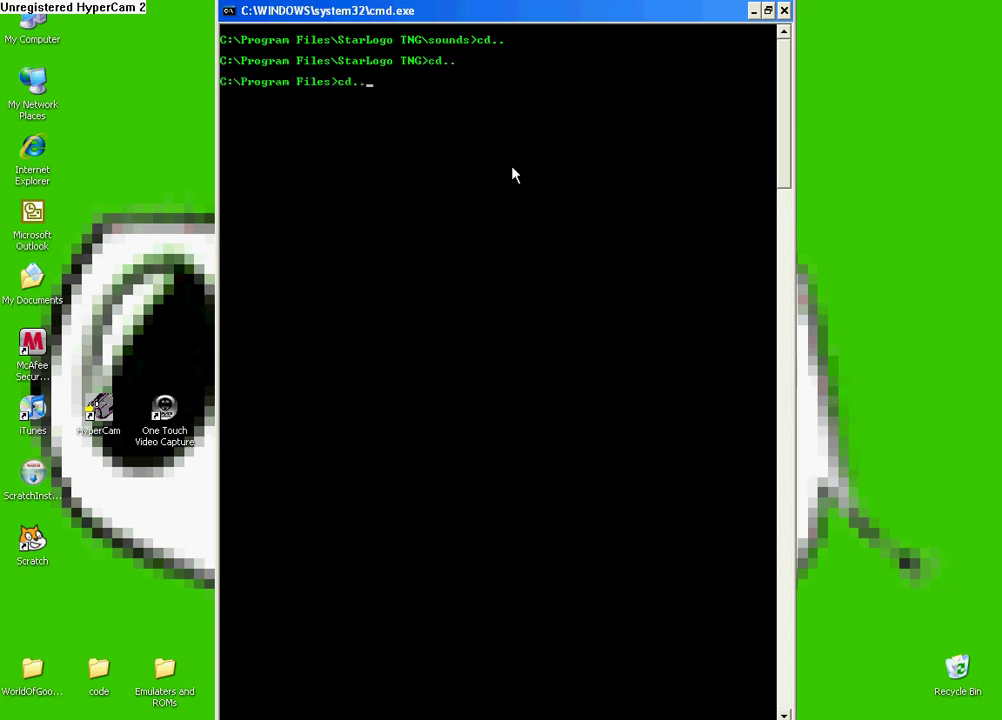
pyautogui.press('Return')
# - Clear the console screen and try to switch to drive A with "a:", clearing the output again
pyautogui.write('cls')
pyautogui.press('Return')
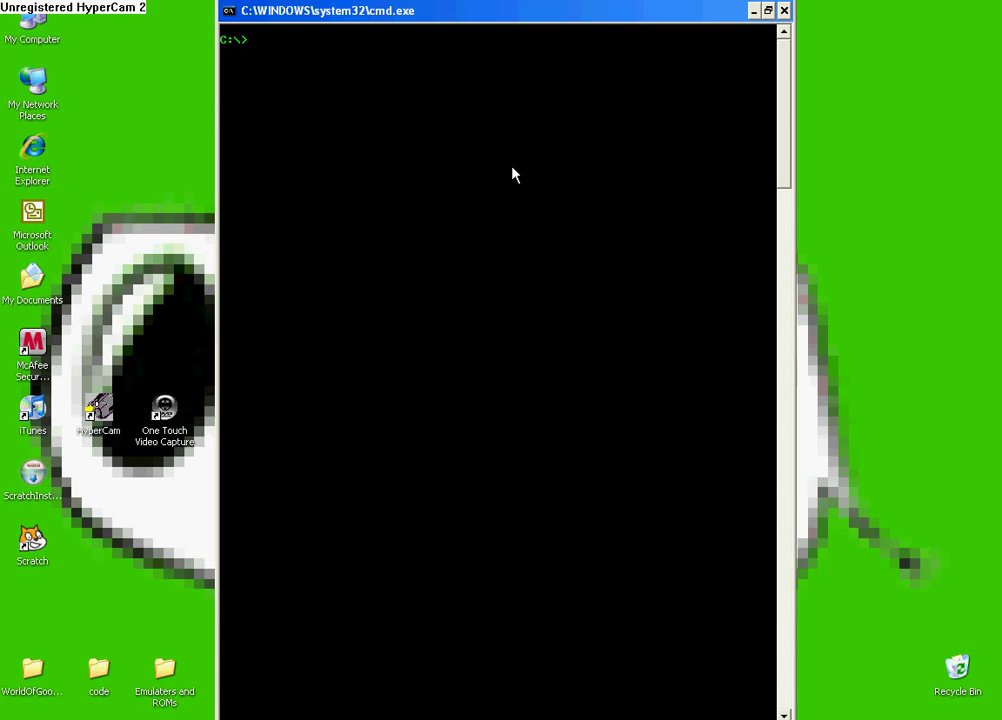
pyautogui.write('a:')
pyautogui.press('Return')
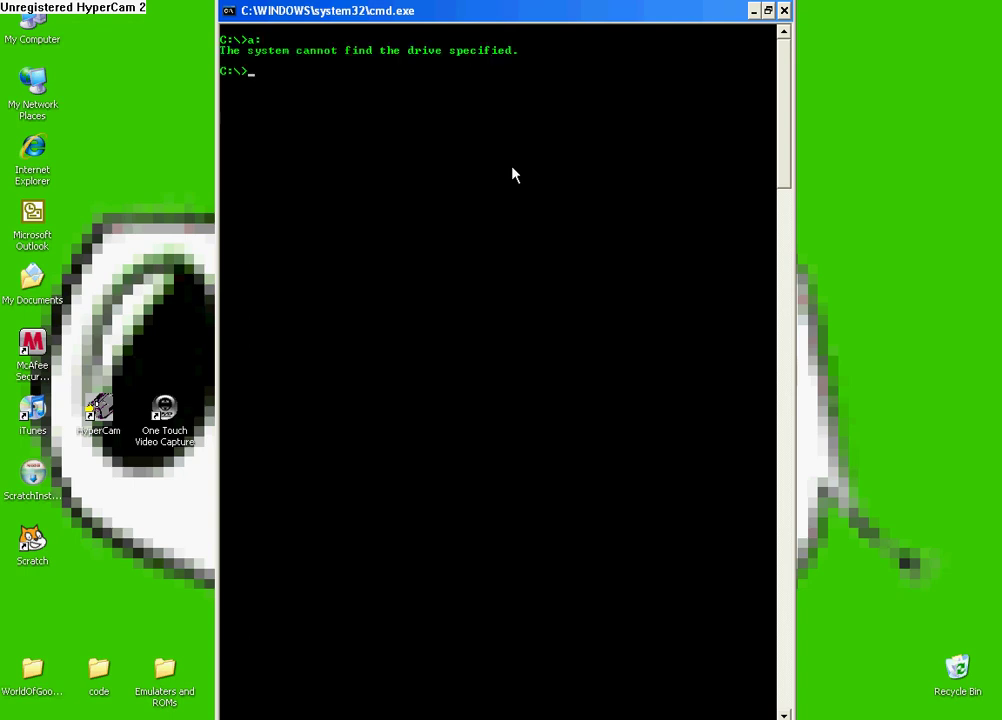
pyautogui.write('cls')
pyautogui.press('Return')
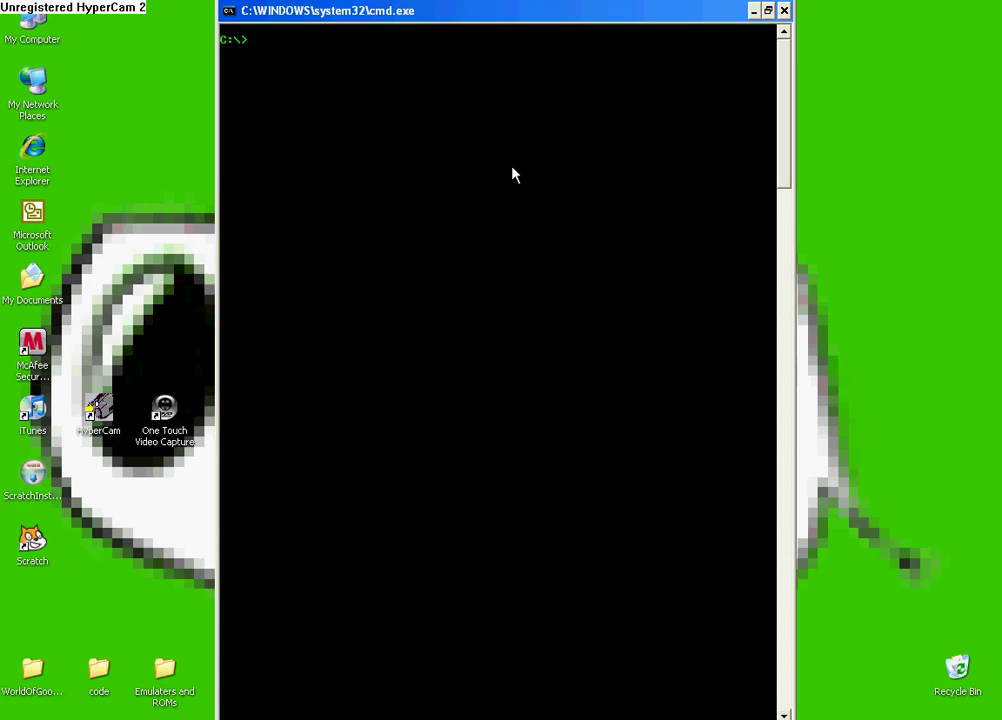
# - Check the computer's drive letters in My Computer and close its window
pyautogui.press('super')
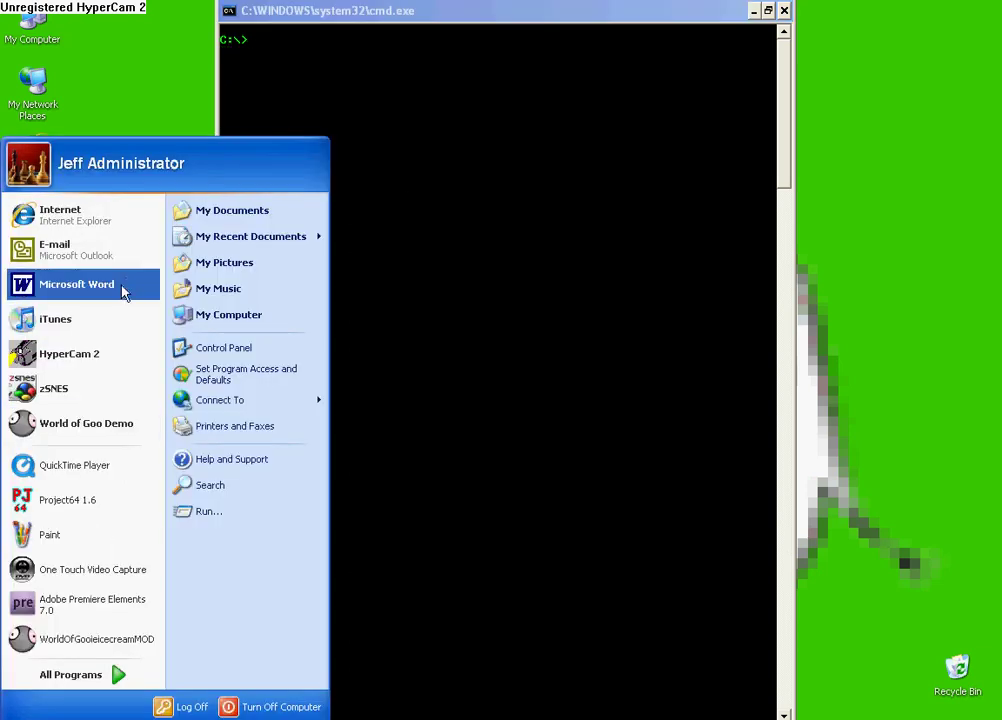
pyautogui.click(245, 314)
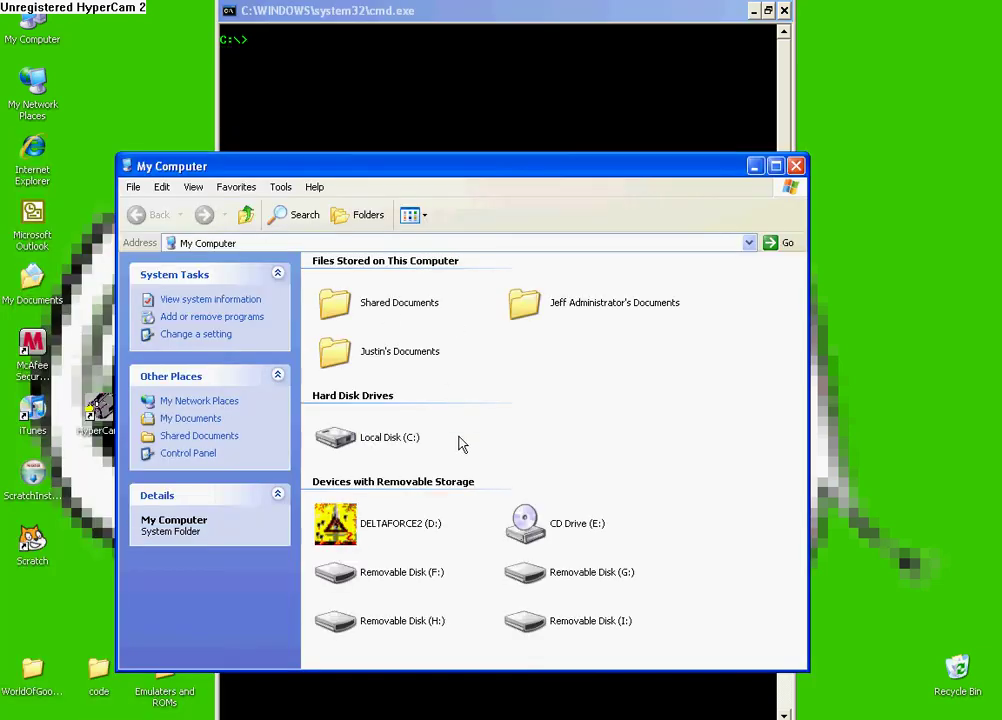
pyautogui.click(795, 165)
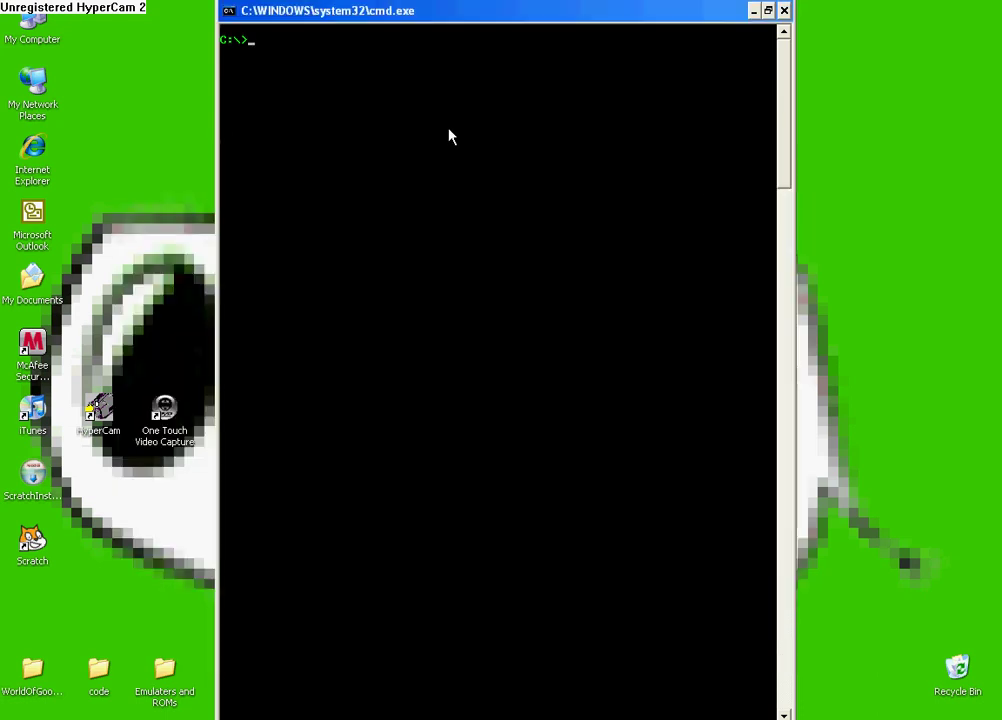
# - Try to switch to the CD drive with "e:" and clear the console screen
pyautogui.write('e:')
pyautogui.press('Return')
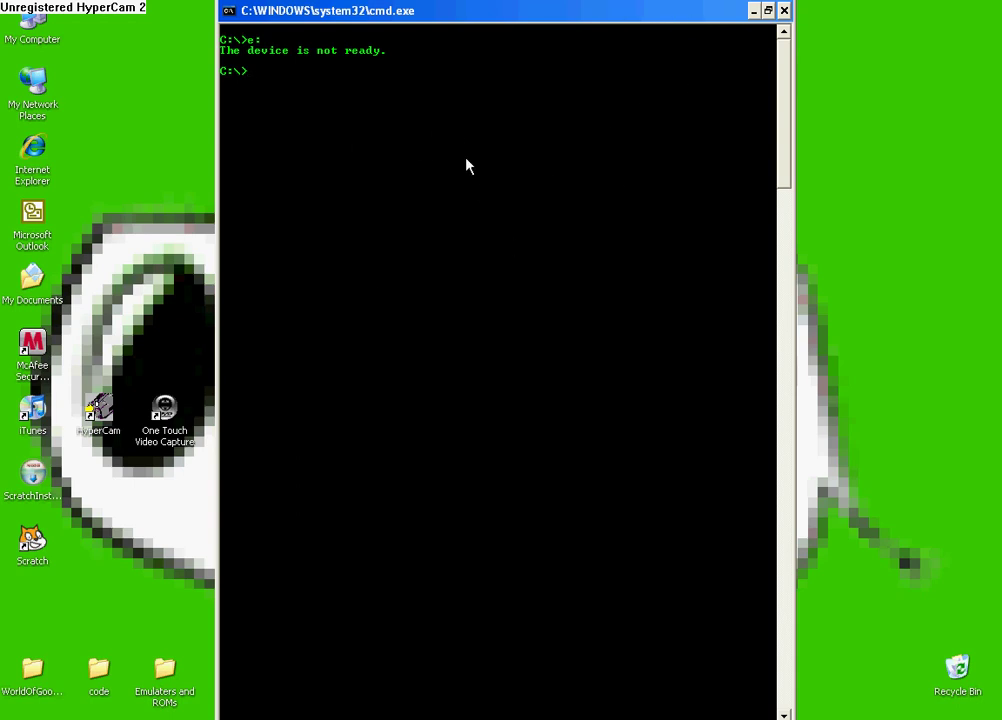
pyautogui.write('cd')
pyautogui.press('BackSpace')
pyautogui.write('ls')
pyautogui.press('Return')
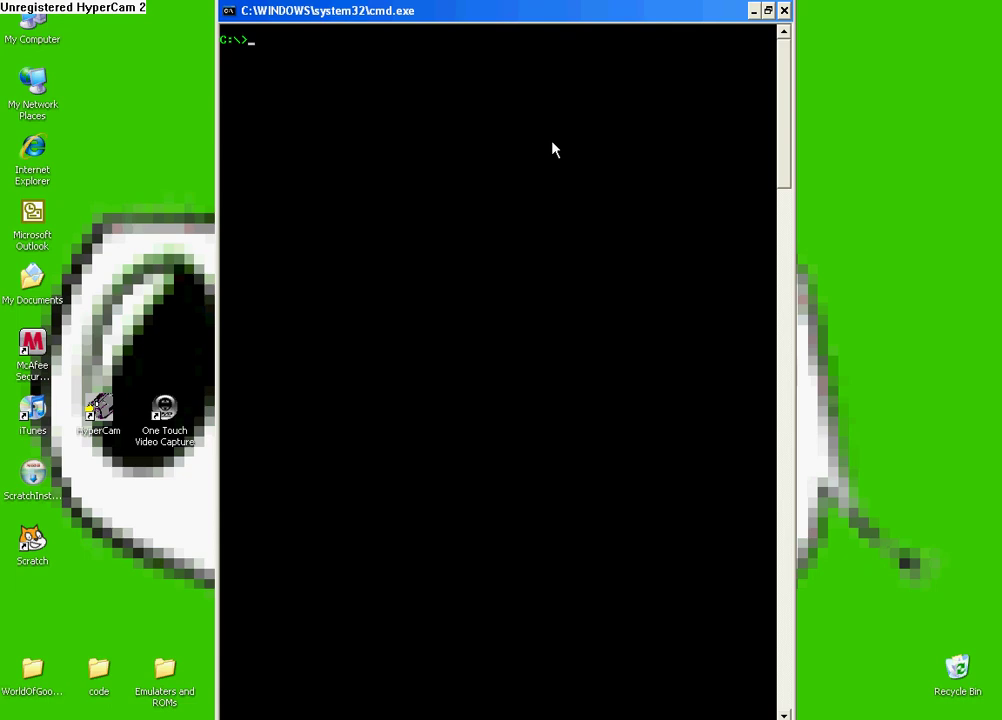
pyautogui.write('ping www.')
pyautogui.write('Google.com')
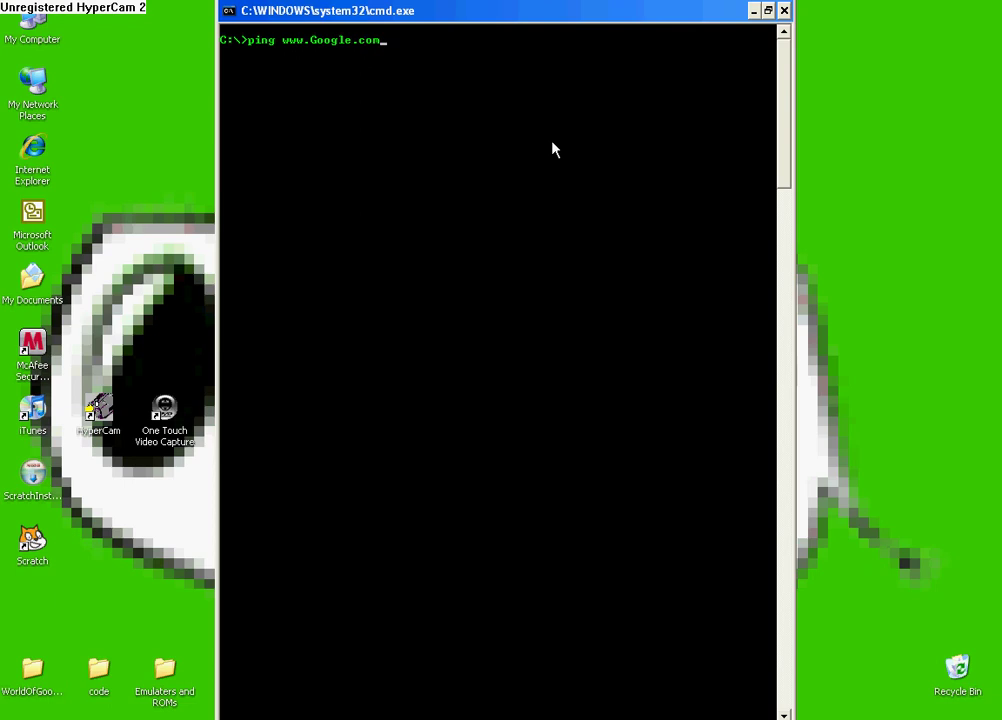
pyautogui.press('Return')
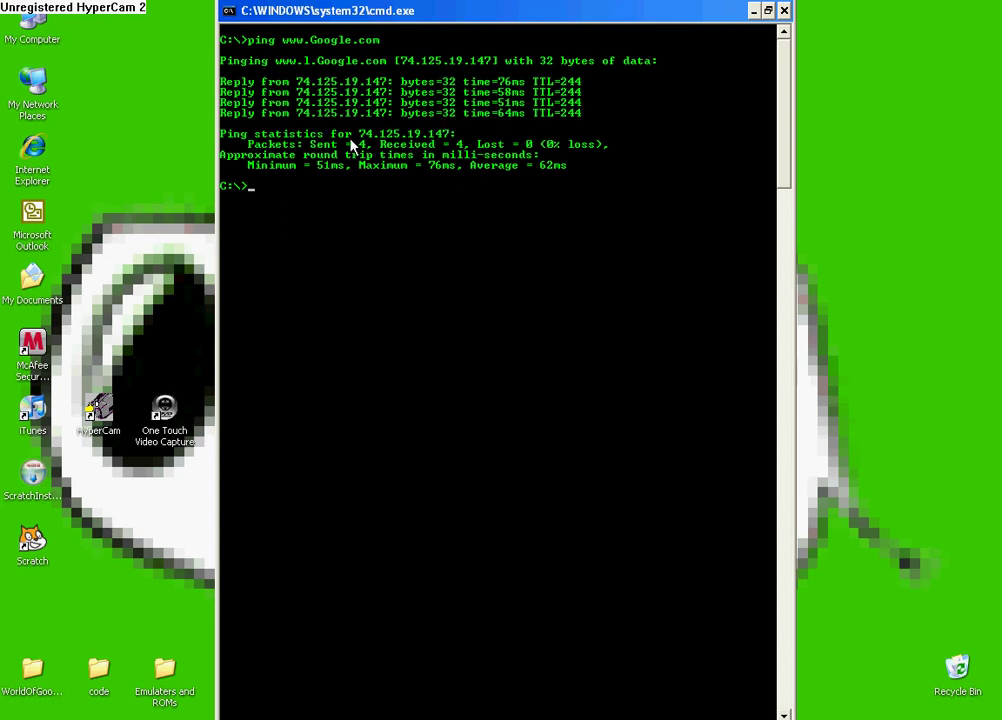
pyautogui.write('cls')
pyautogui.press('Return')
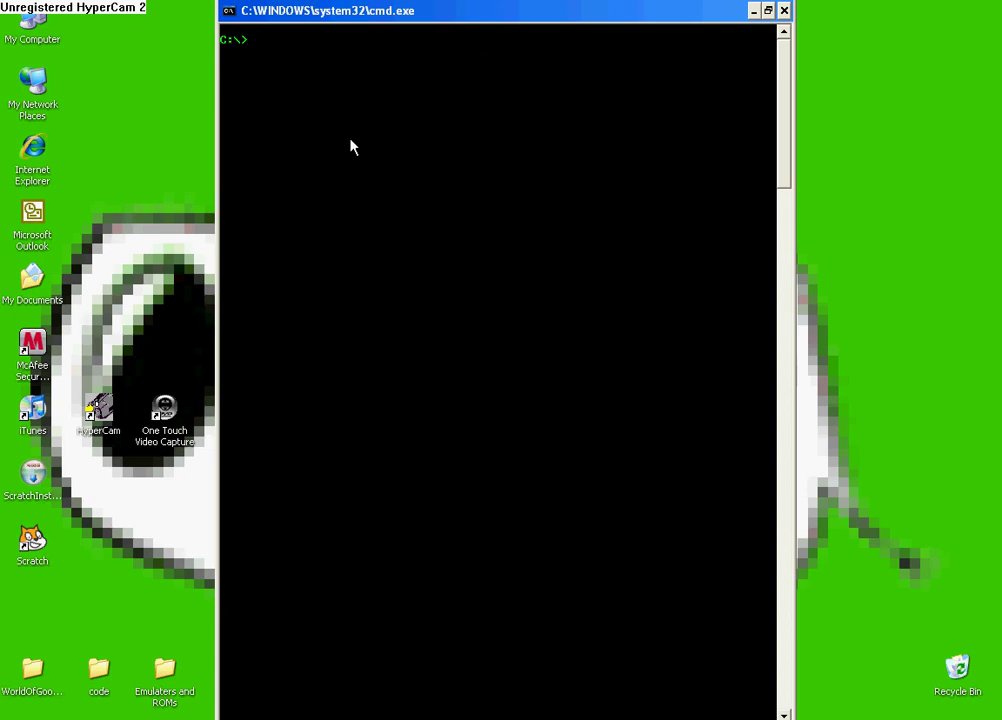
# - Open the Remote Shutdown dialog with "shutdown -i" and view the actions available for the computers
pyautogui.write('shutdown -i')
pyautogui.press('Return')
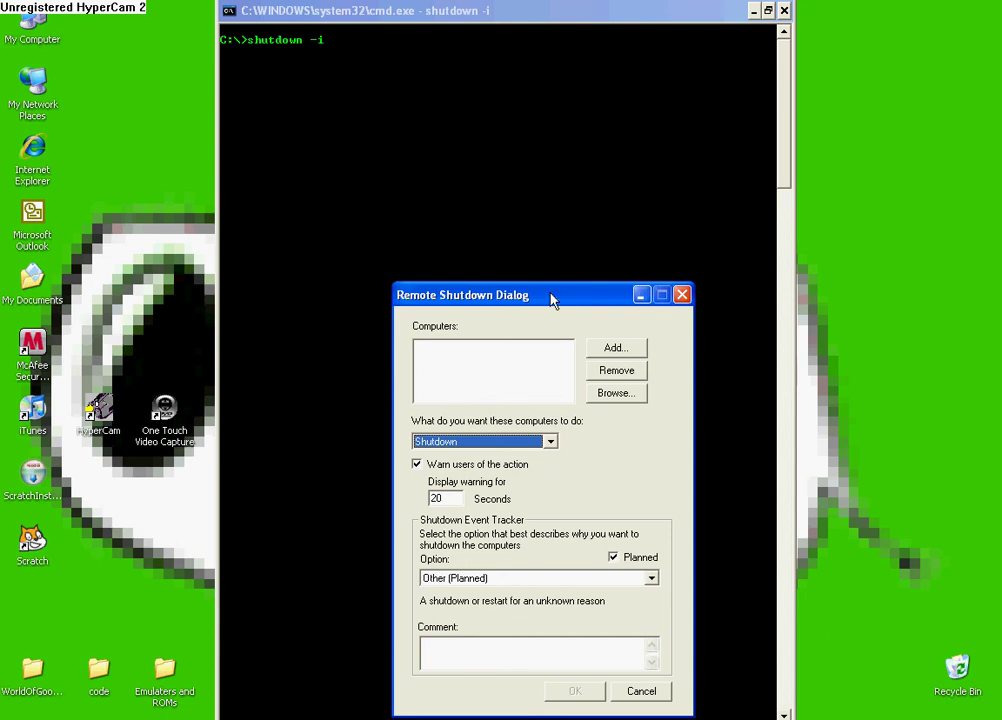
pyautogui.moveTo(550, 295); pyautogui.dragTo(535, 180)
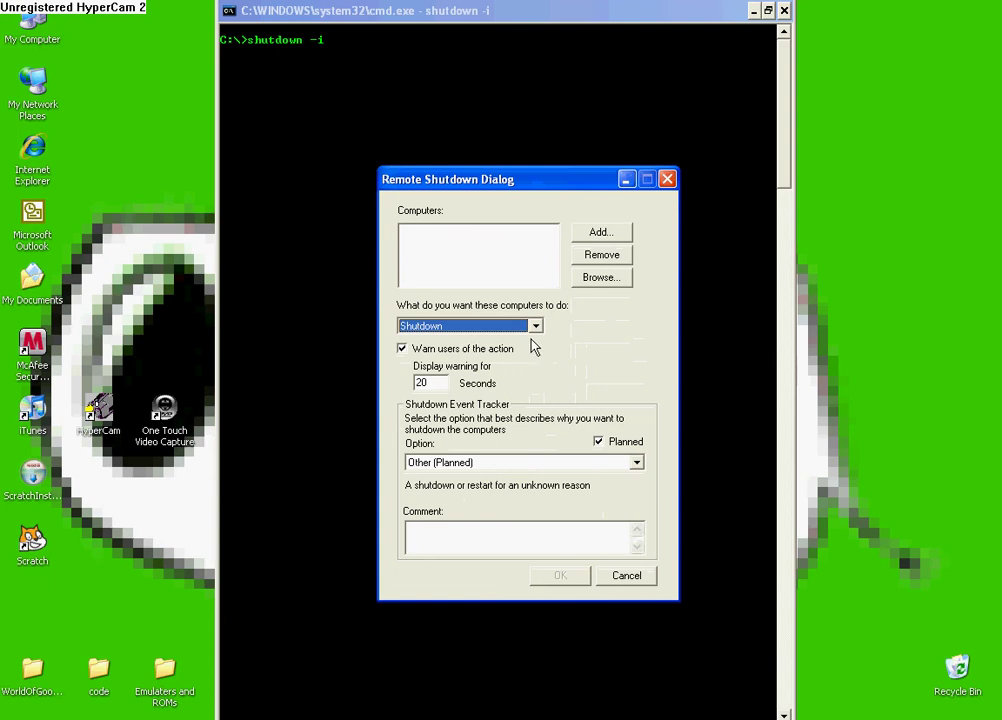
pyautogui.click(536, 326)
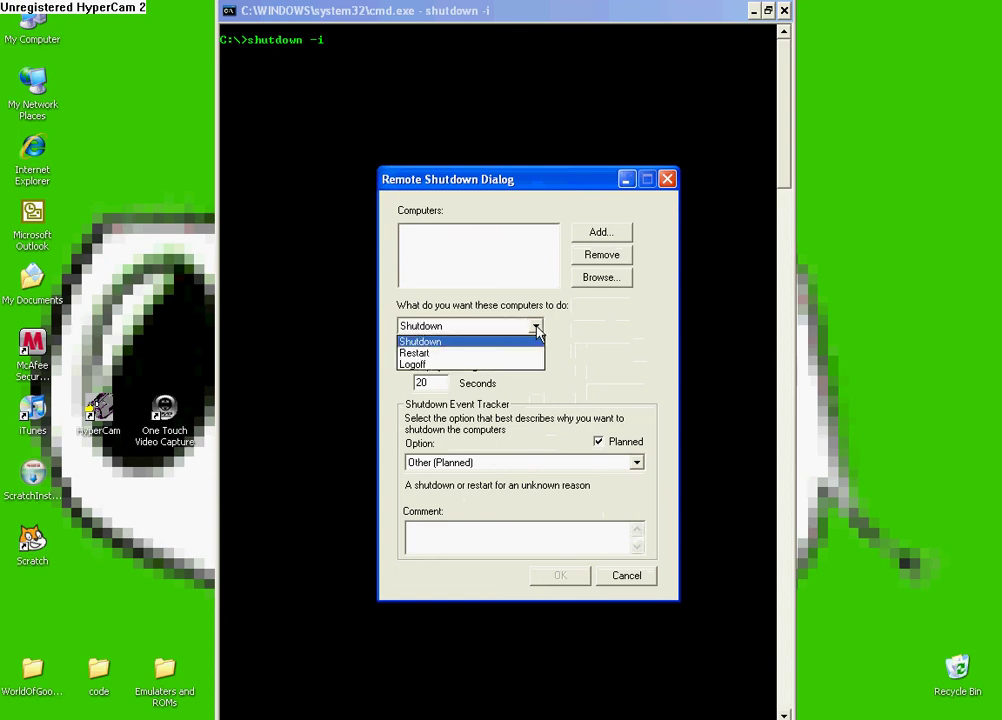
pyautogui.click(536, 330)
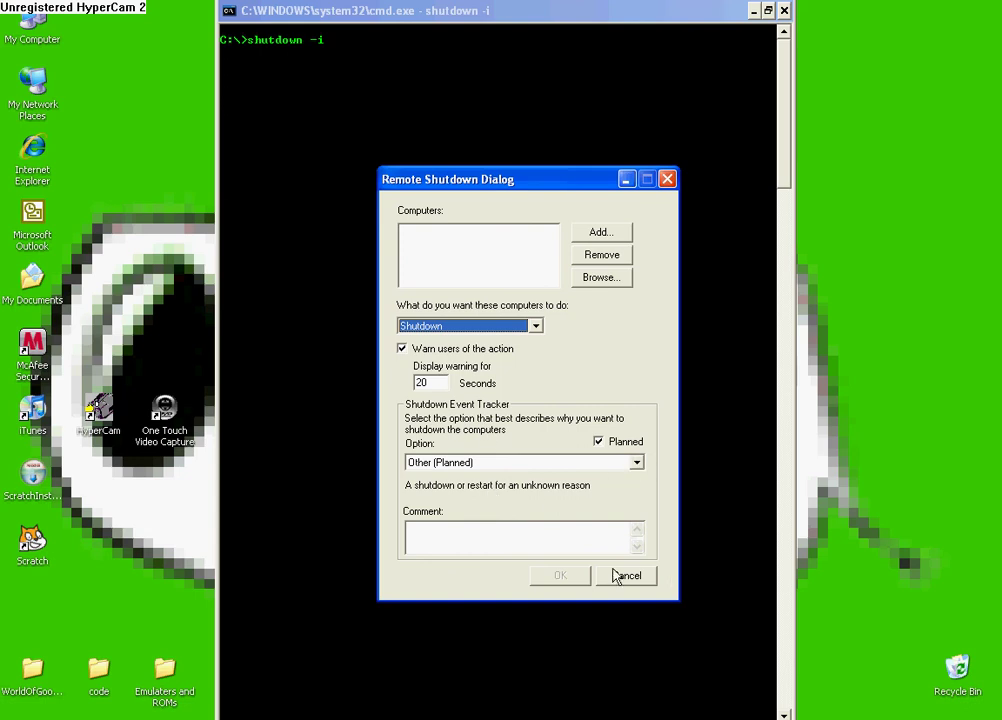
# - Enter "this is a evil monkey!!!" as the shutdown comment and erase it again
pyautogui.click(536, 522)
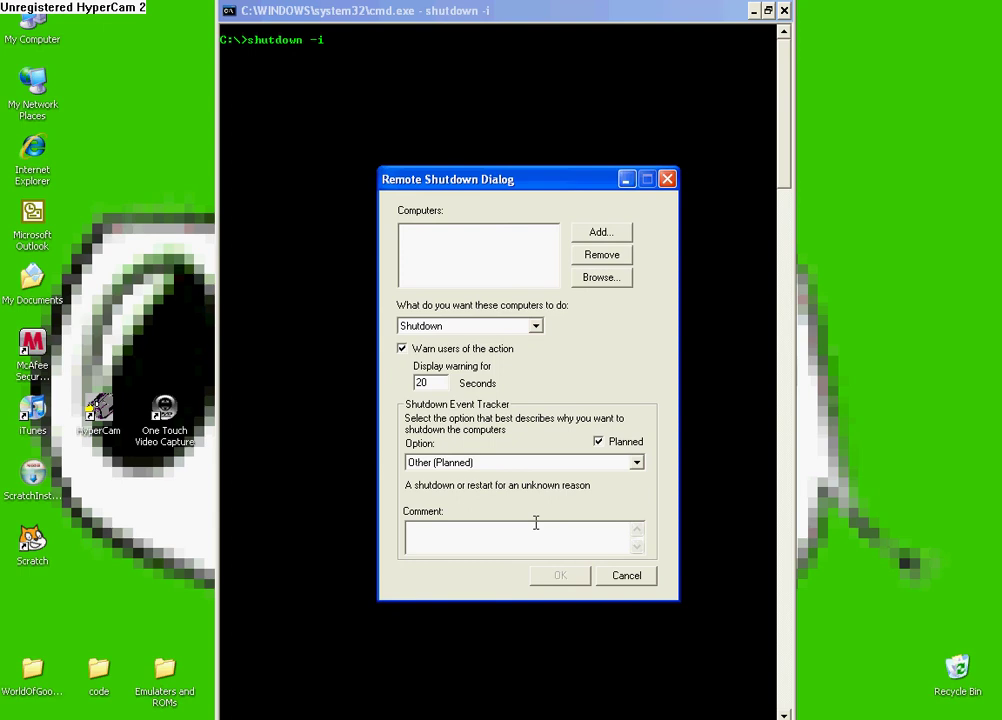
pyautogui.write('this is a evil monkey!!!')
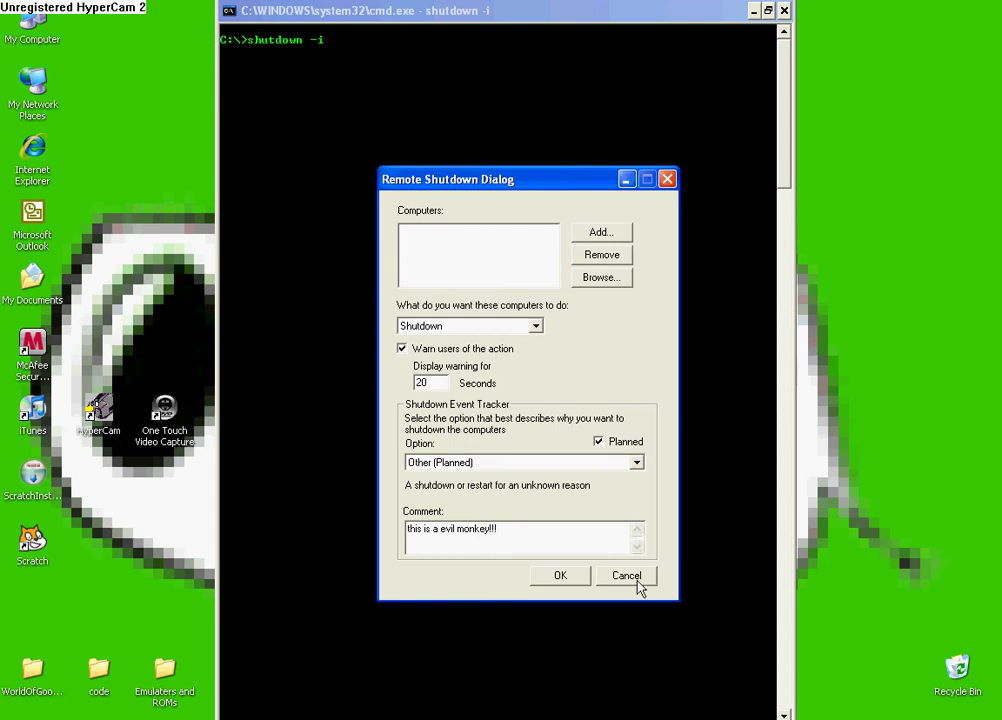
pyautogui.press('BackSpace')
pyautogui.press('BackSpace')
pyautogui.press('BackSpace')
pyautogui.press('BackSpace')
pyautogui.press('BackSpace')
pyautogui.press('BackSpace')
pyautogui.press('BackSpace')
pyautogui.press('BackSpace')
pyautogui.press('BackSpace')
pyautogui.press('BackSpace')
pyautogui.press('BackSpace')
pyautogui.press('BackSpace')
pyautogui.press('BackSpace')
pyautogui.press('BackSpace')
pyautogui.press('BackSpace')
pyautogui.press('BackSpace')
pyautogui.press('BackSpace')
pyautogui.press('BackSpace')
pyautogui.press('BackSpace')
pyautogui.press('BackSpace')
pyautogui.press('BackSpace')
pyautogui.press('BackSpace')
pyautogui.press('BackSpace')
pyautogui.press('BackSpace')
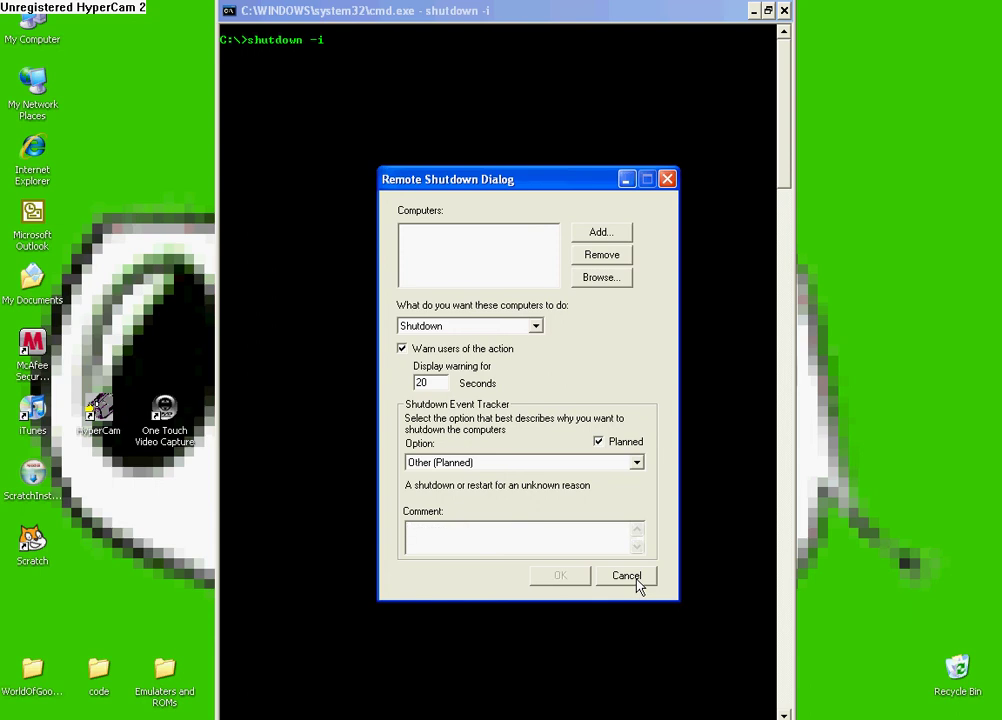
# - Cancel the Remote Shutdown dialog and clear the console screen
pyautogui.write('D:')
pyautogui.click(624, 579)
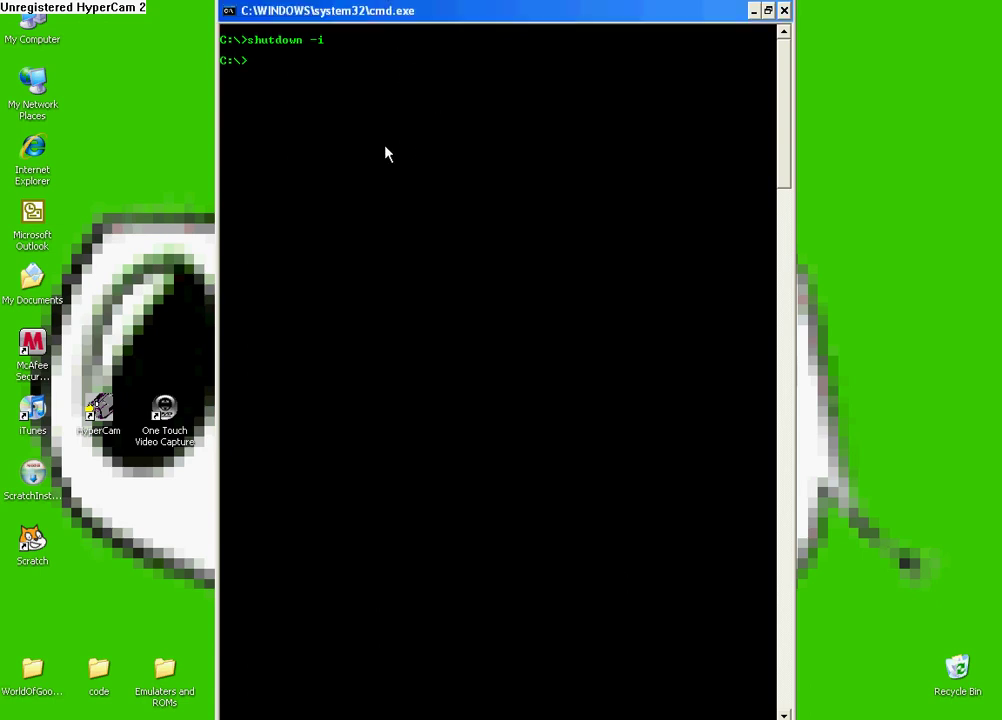
pyautogui.write('cls')
pyautogui.press('Return')
# - Run "help" to review the list of available commands and clear the console screen
pyautogui.write('help')
pyautogui.press('Return')
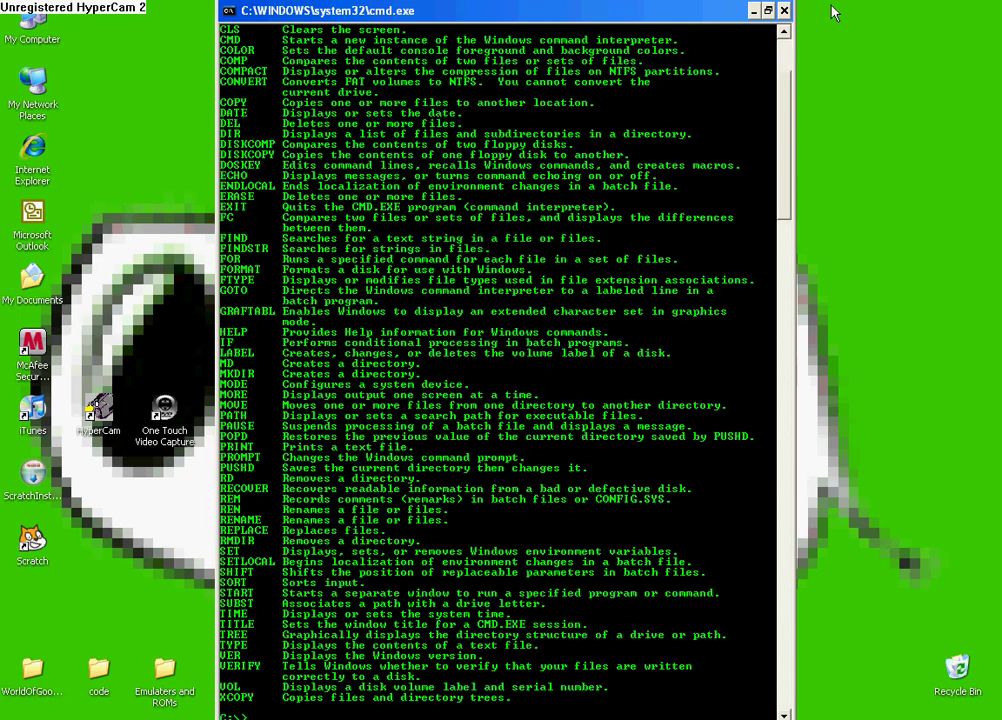
pyautogui.scroll(3, 770, 141)
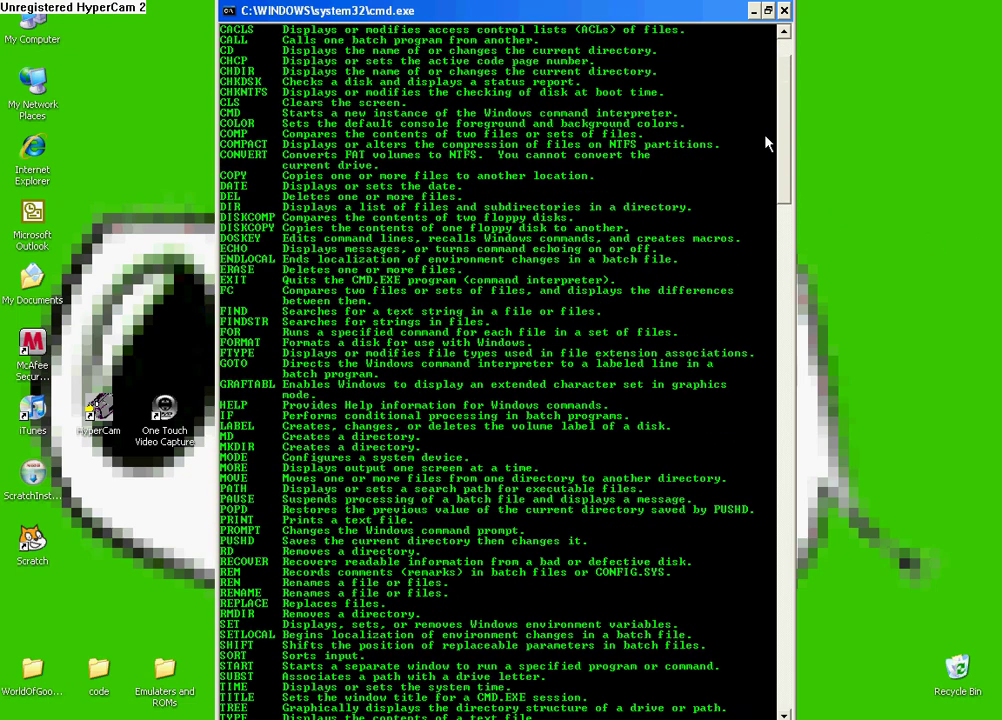
pyautogui.scroll(-5, 640, 345)
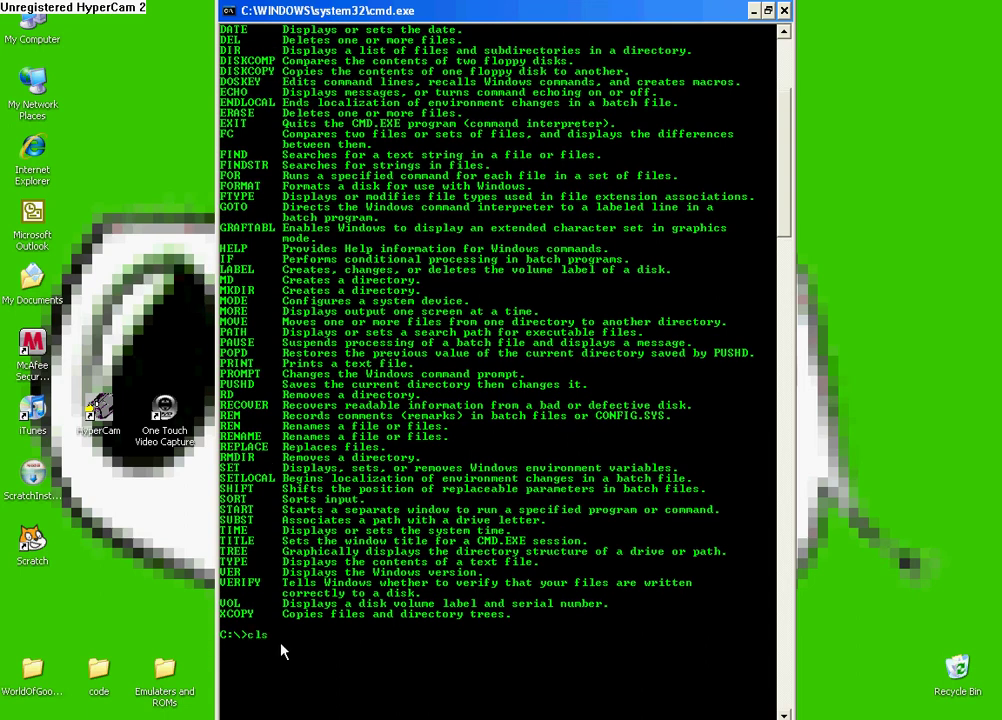
pyautogui.write('cls')
pyautogui.press('Return')
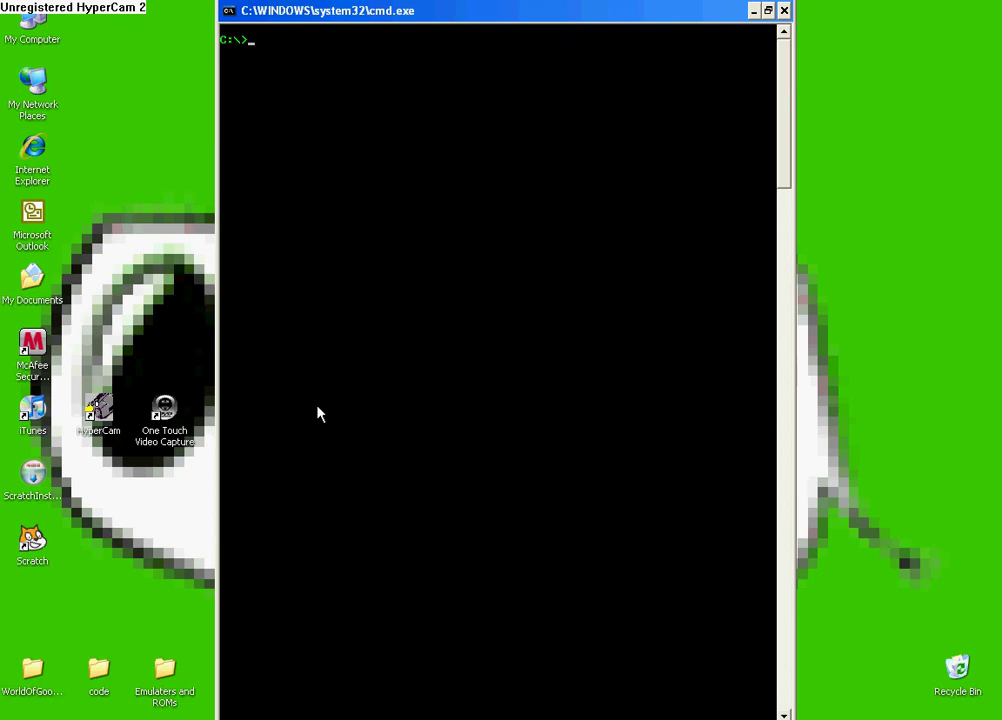
# - Display the network adapters' IP configuration with "ipconfig" and clear the console screen
pyautogui.write('ipconfig')
pyautogui.press('Return')
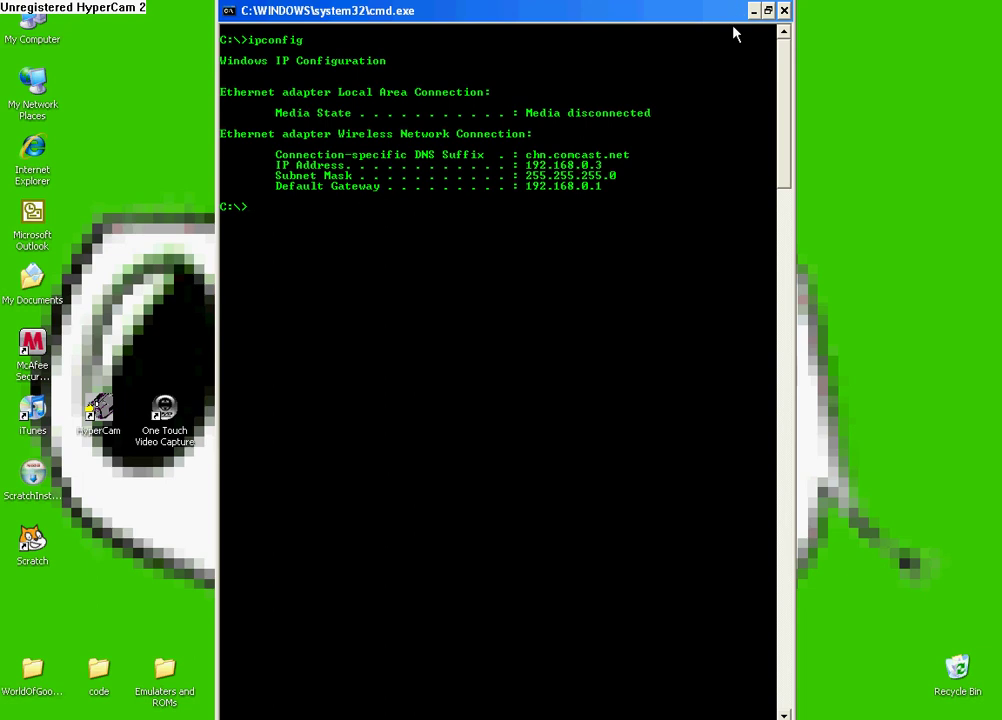
pyautogui.write('cls')
pyautogui.press('Return')
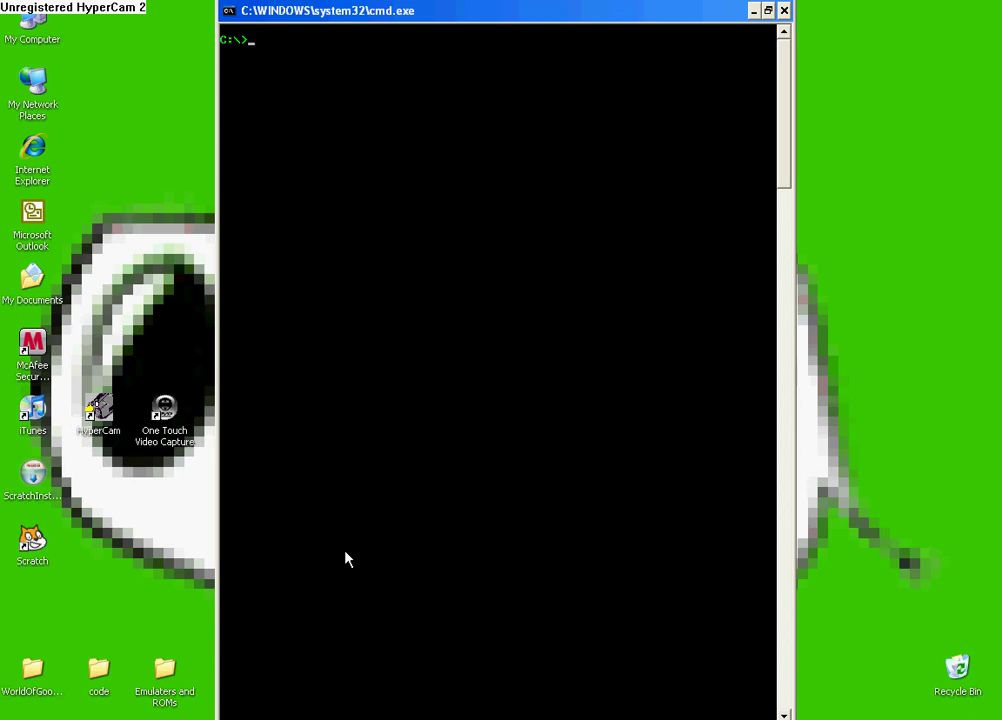
# - Write "DOS is alive" at the command prompt, with DOS in capitals
pyautogui.write('DOC')
pyautogui.press('BackSpace')
pyautogui.press('BackSpace')
pyautogui.press('BackSpace')
pyautogui.write('DOs is alive')
pyautogui.press('Left')
pyautogui.press('Left')
pyautogui.press('Left')
pyautogui.press('Left')
pyautogui.press('Left')
pyautogui.press('Left')
pyautogui.press('Left')
pyautogui.press('Left')
pyautogui.press('Left')
pyautogui.press('BackSpace')
pyautogui.write('S')
pyautogui.press('Right')
pyautogui.press('Right')
pyautogui.press('Right')
pyautogui.press('Right')
pyautogui.press('Right')
pyautogui.press('Right')
pyautogui.press('Right')
# - Continue the message at the prompt with "!!!! he will never be killed as long as you"
pyautogui.write('!!!! he wil')
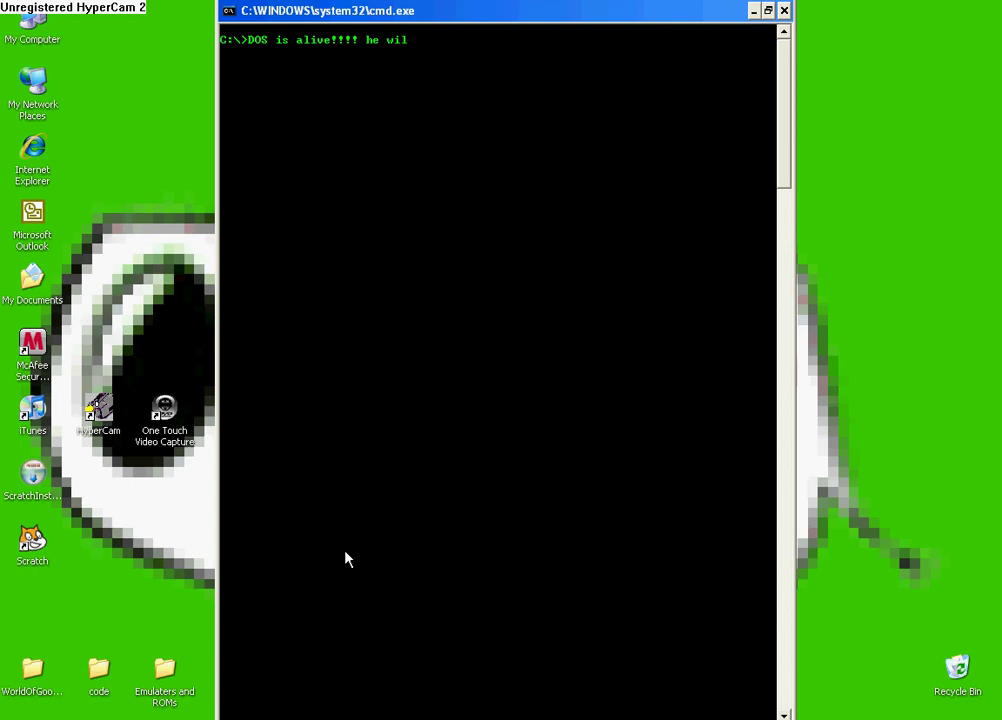
pyautogui.write('l nev')
pyautogui.write('er he')
pyautogui.write(' kidde')
pyautogui.write('d')
pyautogui.press('BackSpace')
pyautogui.press('BackSpace')
pyautogui.press('BackSpace')
pyautogui.press('BackSpace')
pyautogui.write('lled')
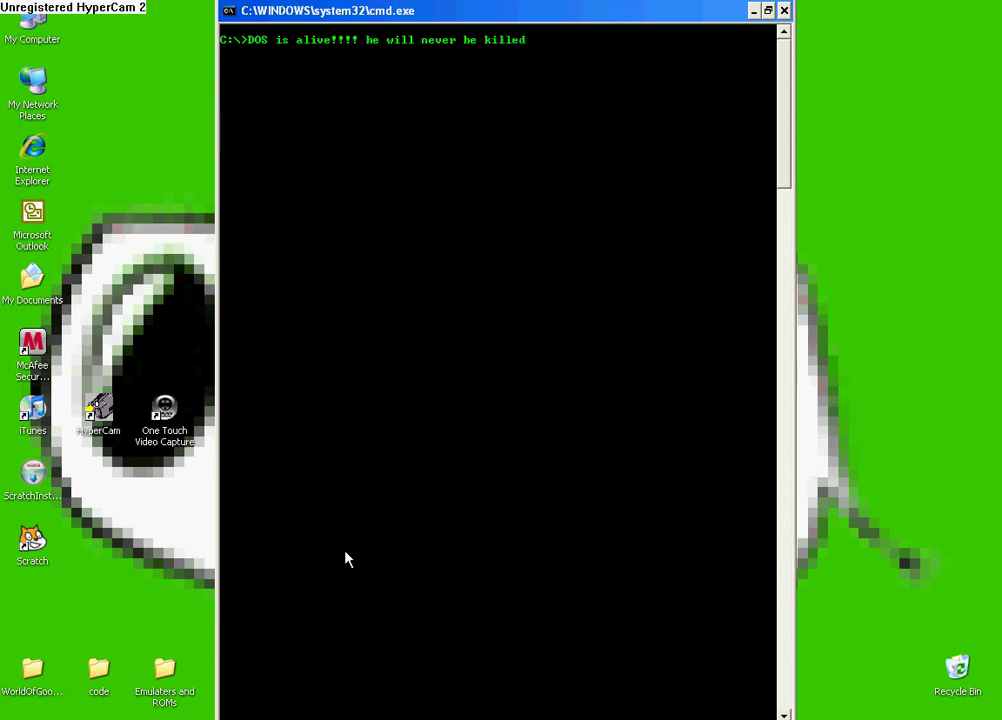
pyautogui.write(' as long as your')
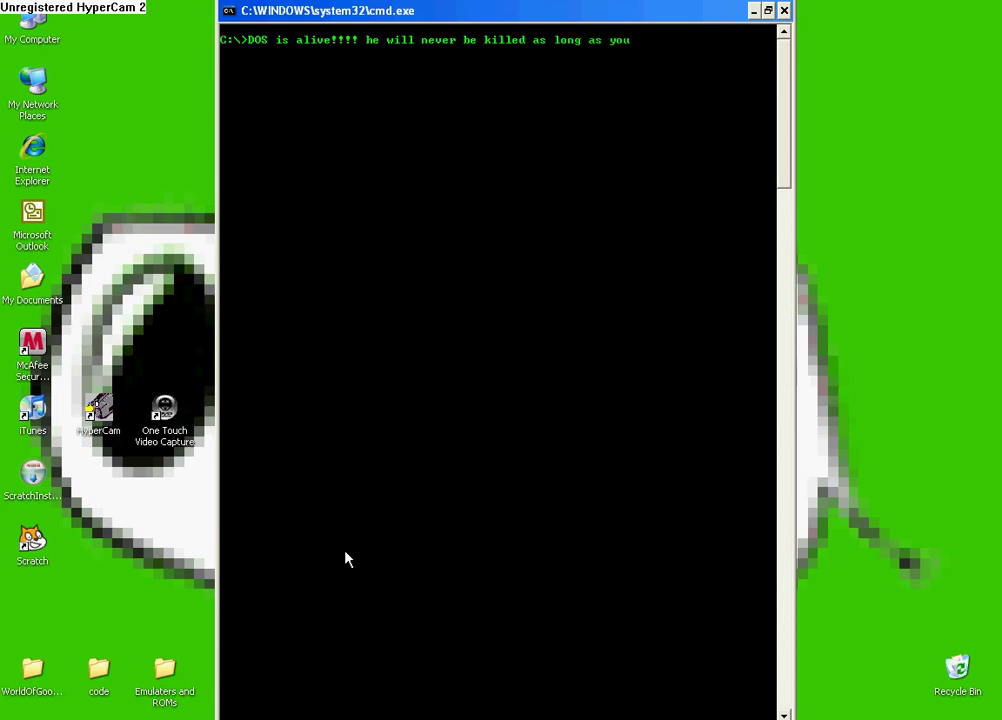